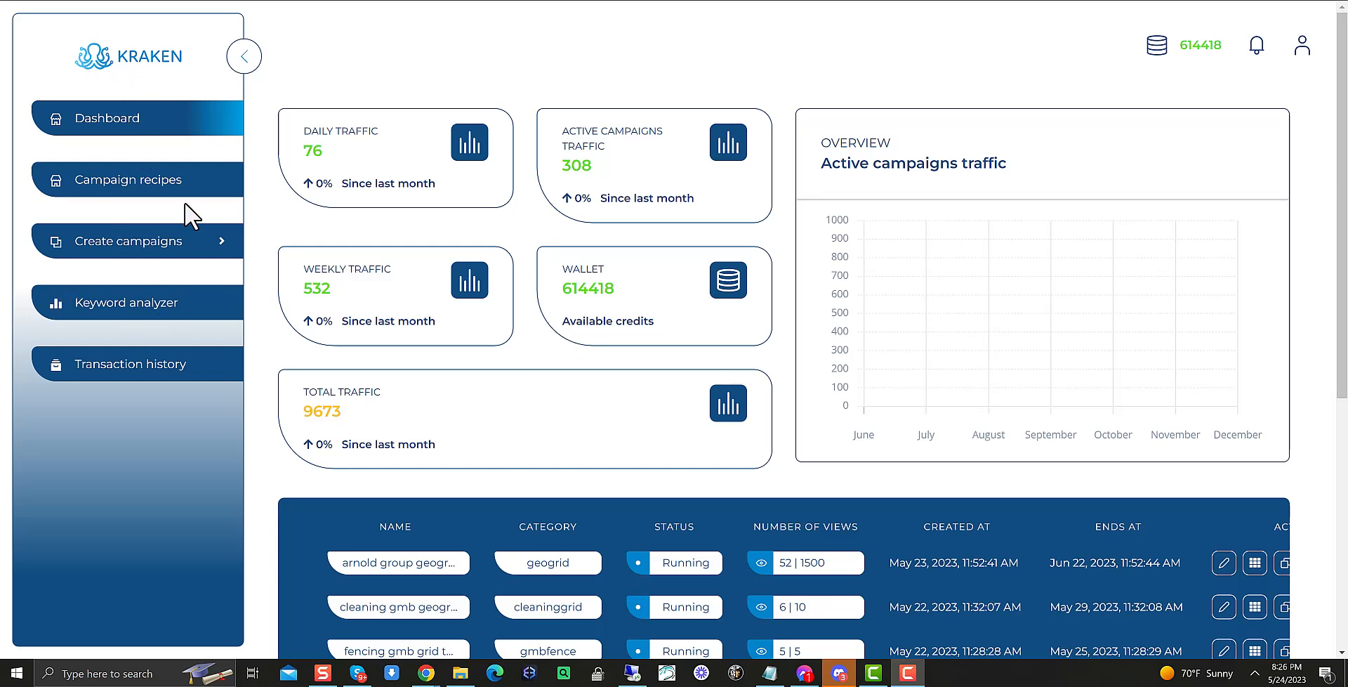
Open the Create campaign form and enter campaign name test, category test, and 75 views
left_click(134, 241)
left_click(156, 298)
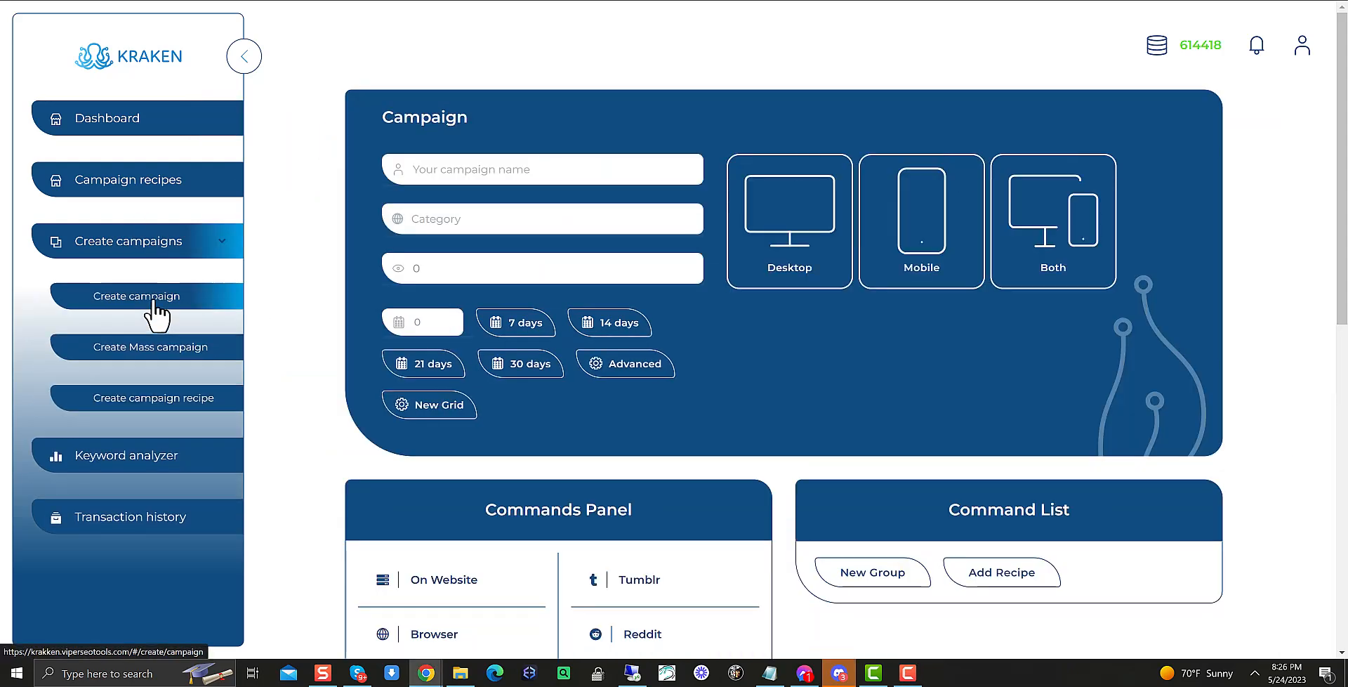
left_click(518, 172)
type("test")
left_click(484, 218)
type("test")
key("Tab")
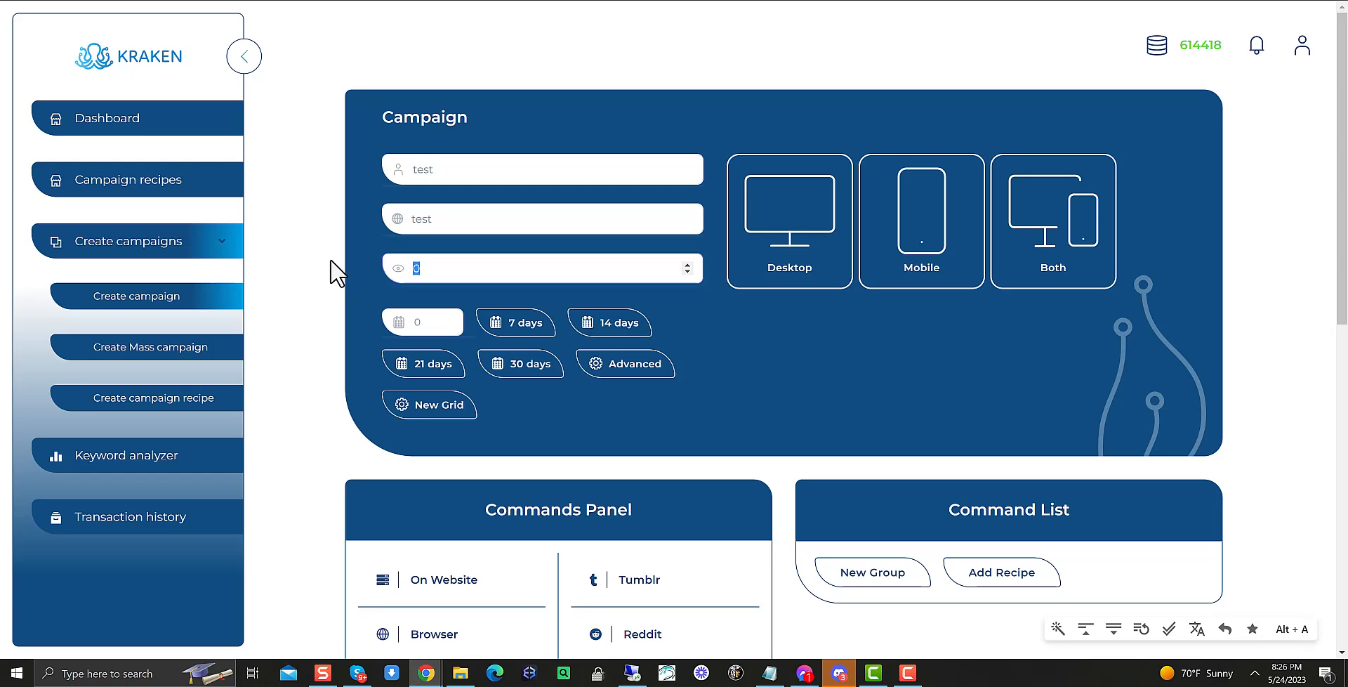
type("75")
Set the campaign duration to 30 days and target both desktop and mobile devices
left_click(546, 377)
left_click(1064, 212)
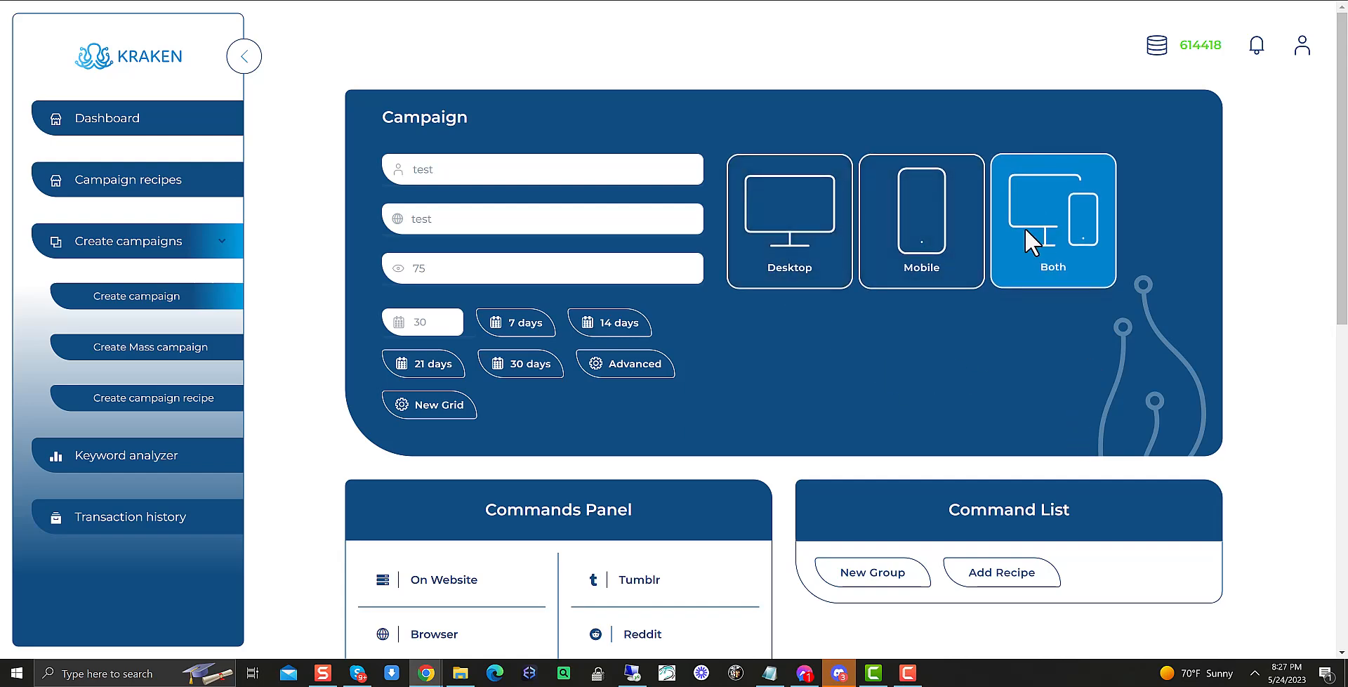
scroll(806, 351, "down", 4)
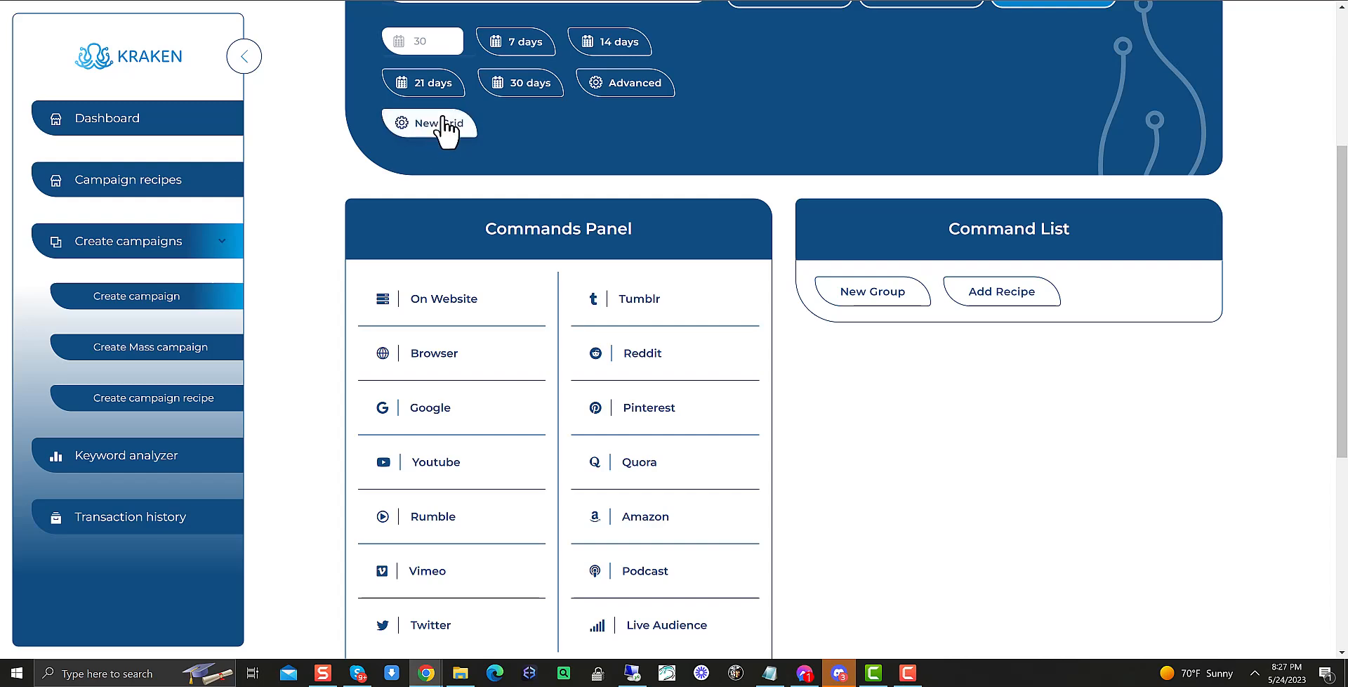
scroll(478, 161, "up", 3)
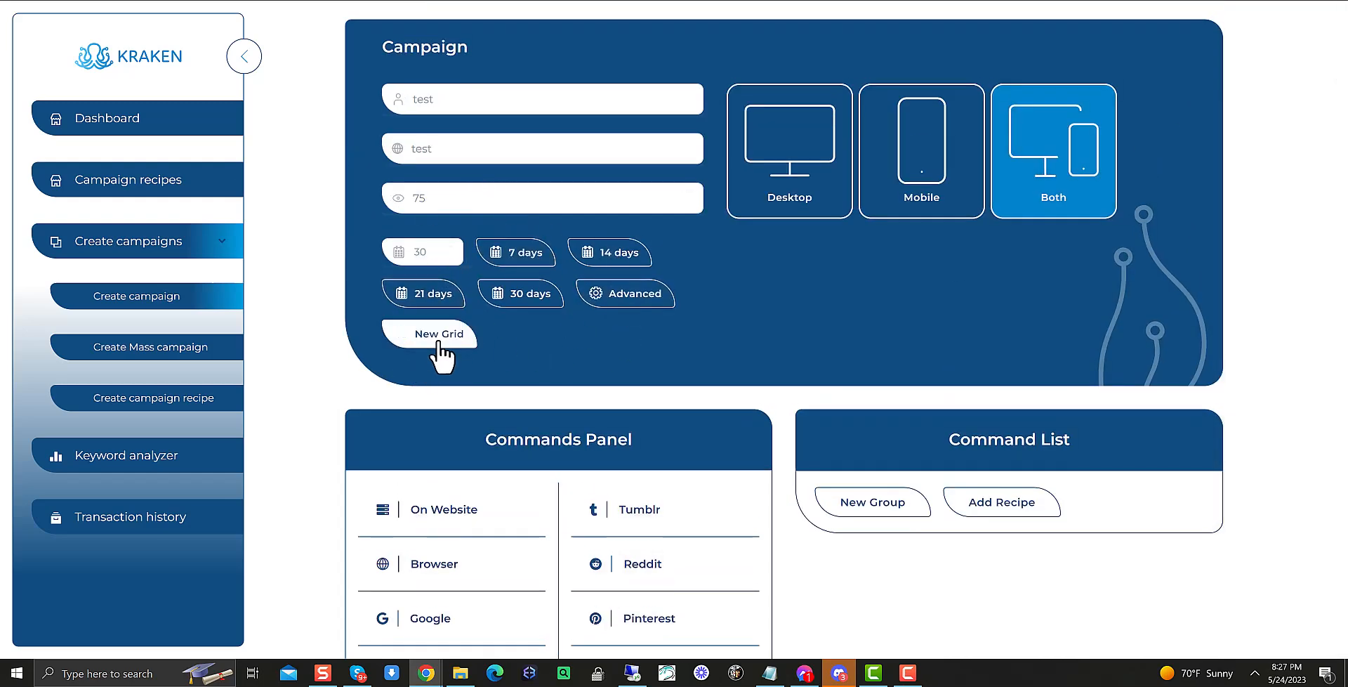
Open a new rank grid and fill its business name with The Arnold Law Group, P.A. copied from Google Maps
left_click(441, 342)
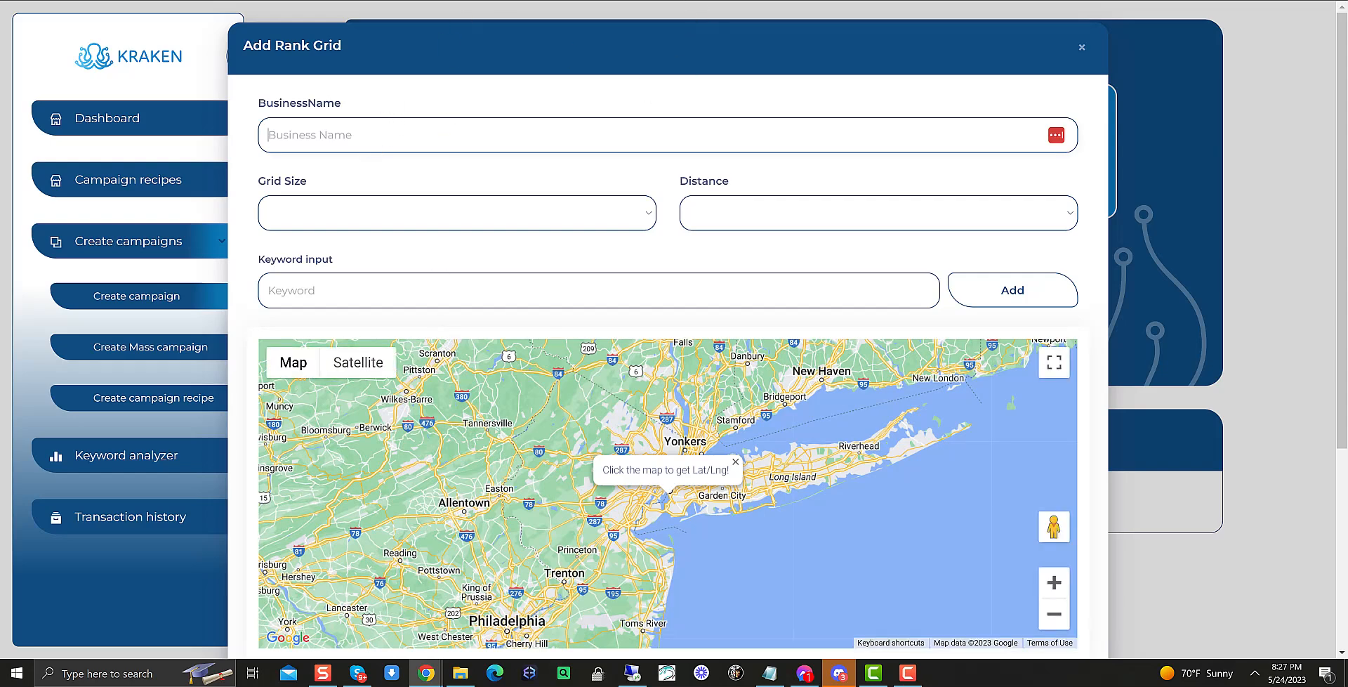
left_click(184, 1)
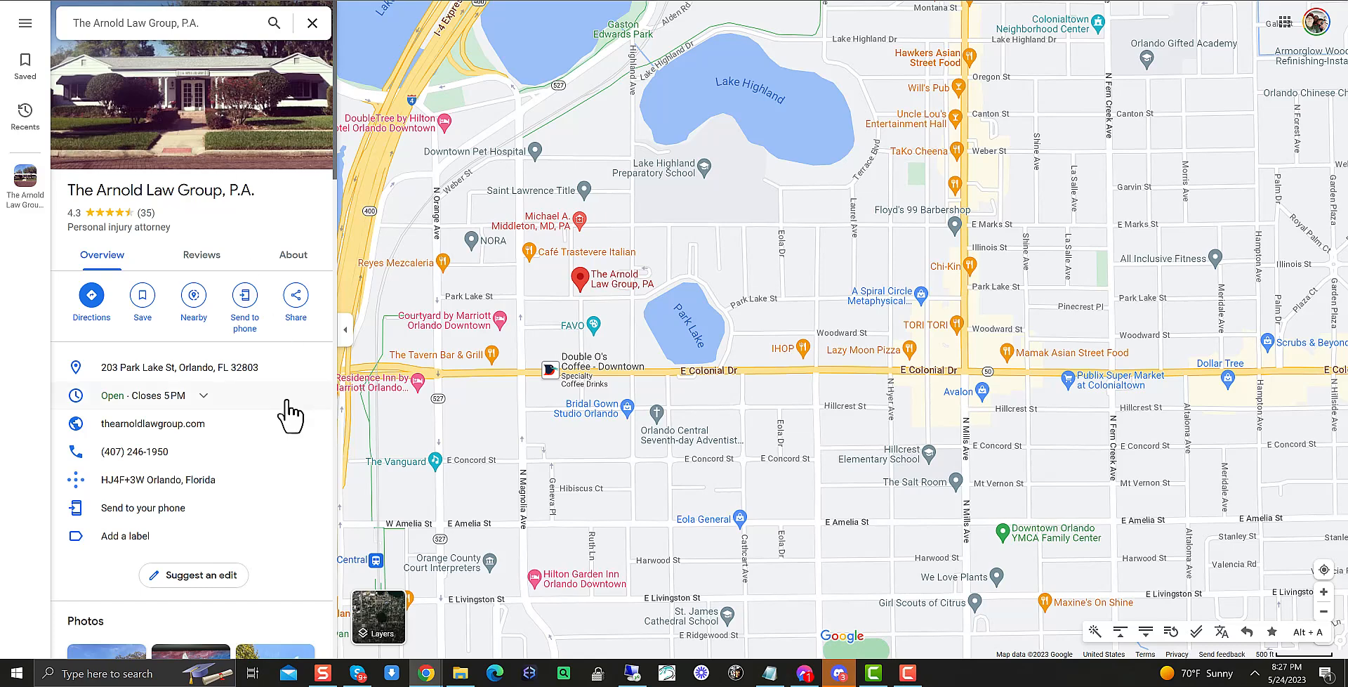
left_click_drag(259, 196, 68, 200)
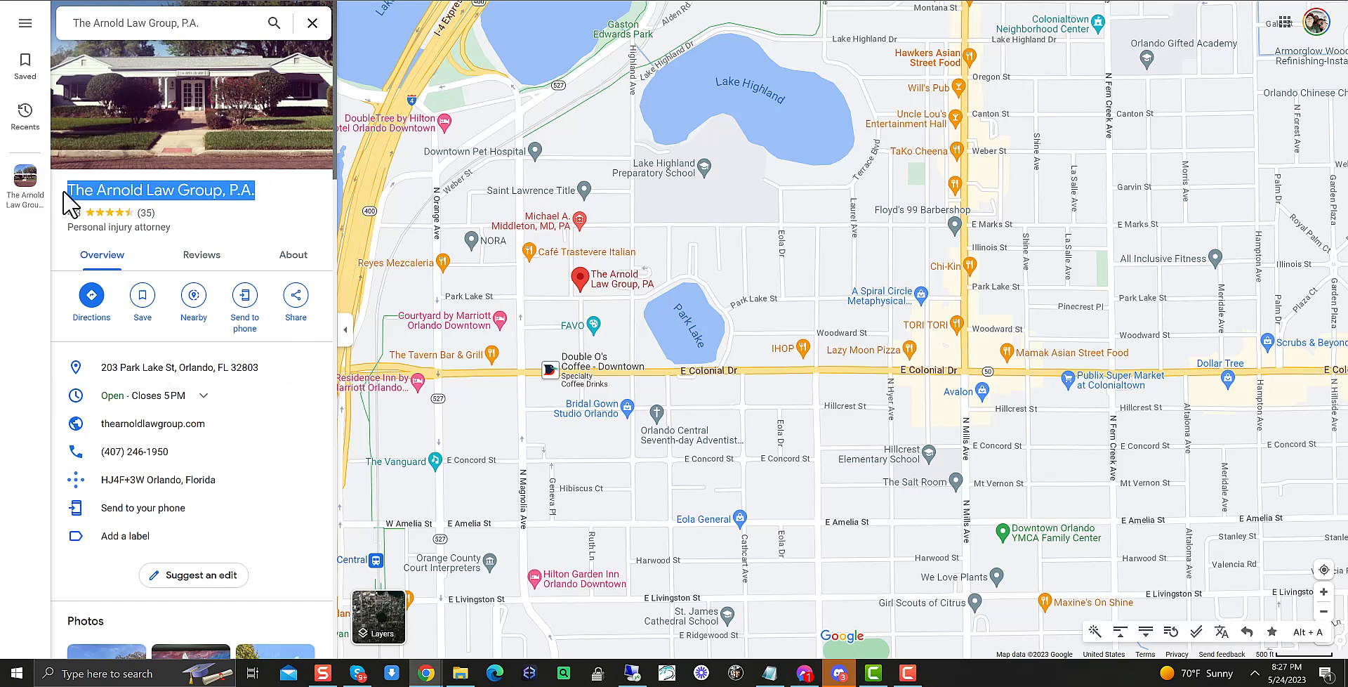
right_click(78, 174)
left_click(126, 184)
left_click(582, 0)
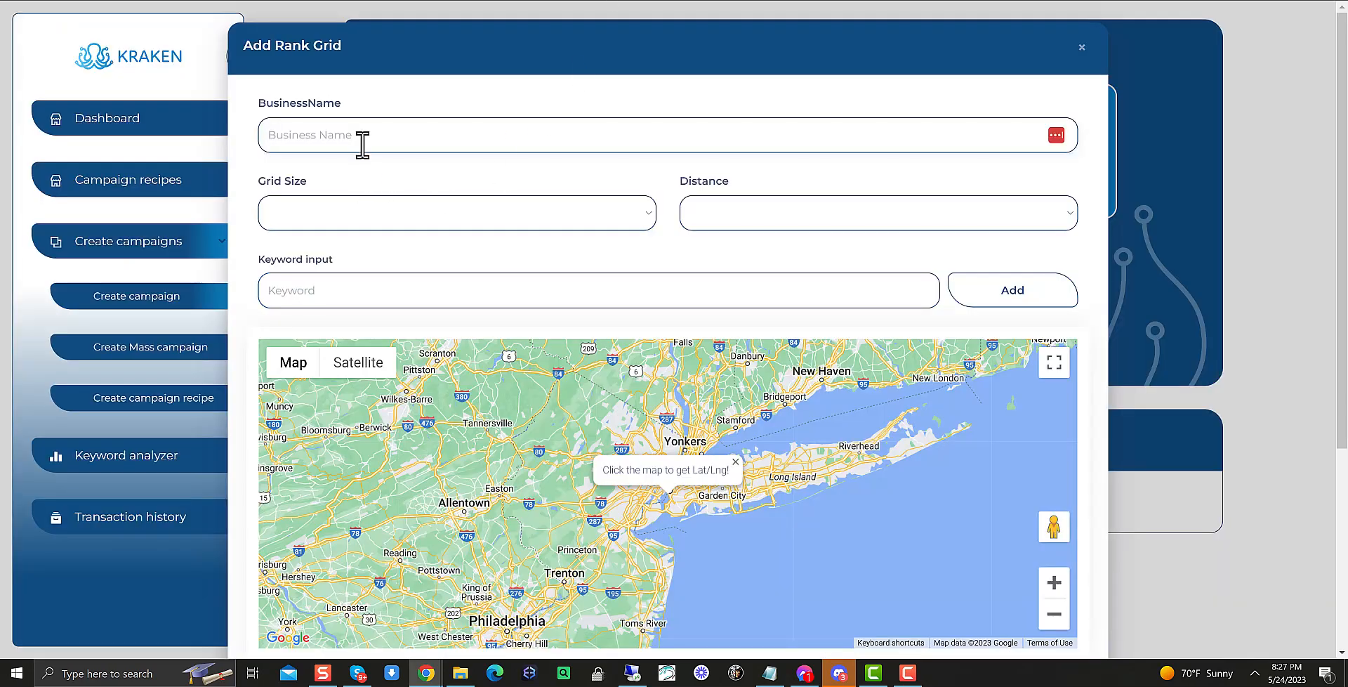
key("ctrl+v")
Set the grid size to 7x7 and the distance to 1 km
left_click(380, 217)
left_click(289, 266)
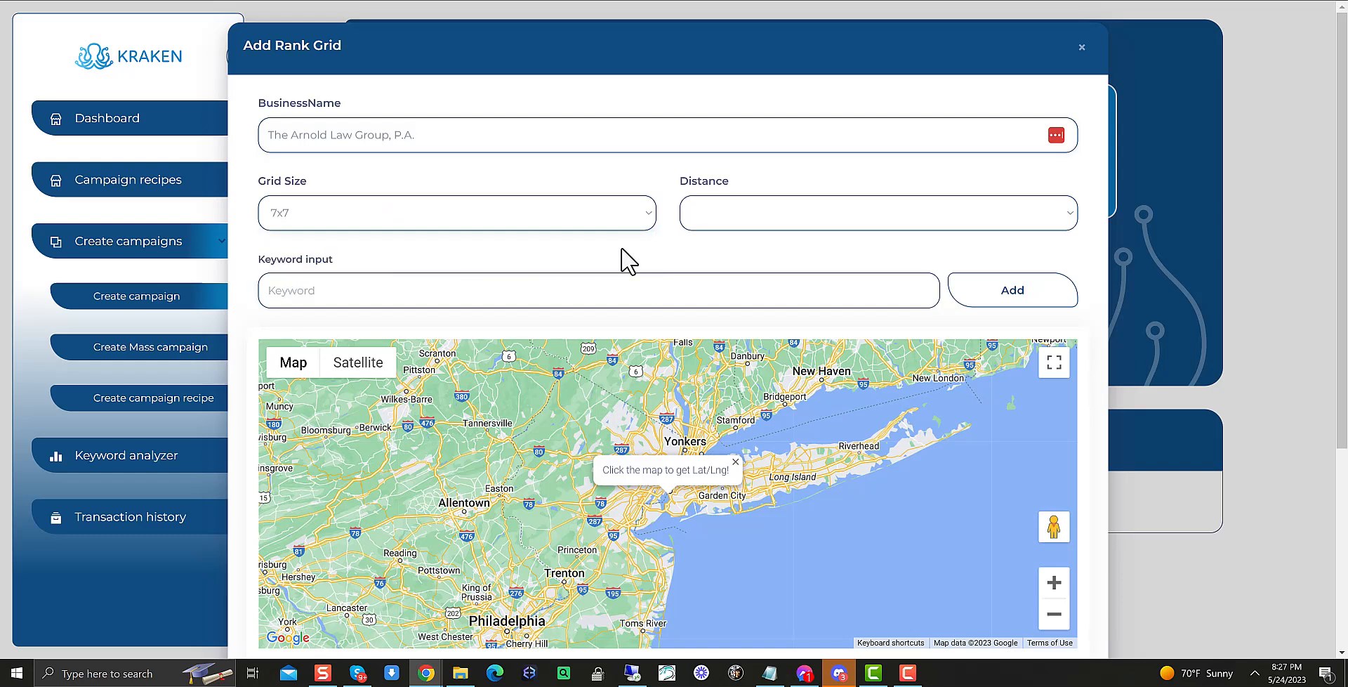
left_click(735, 212)
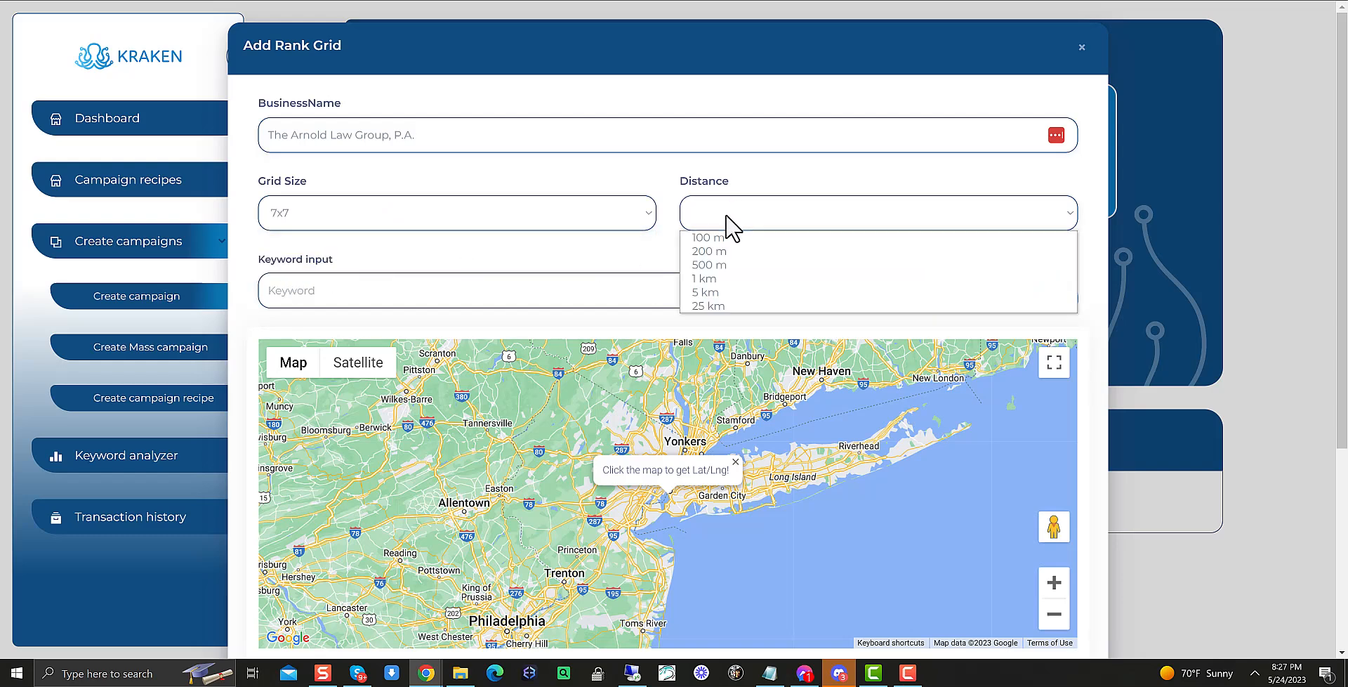
left_click(709, 279)
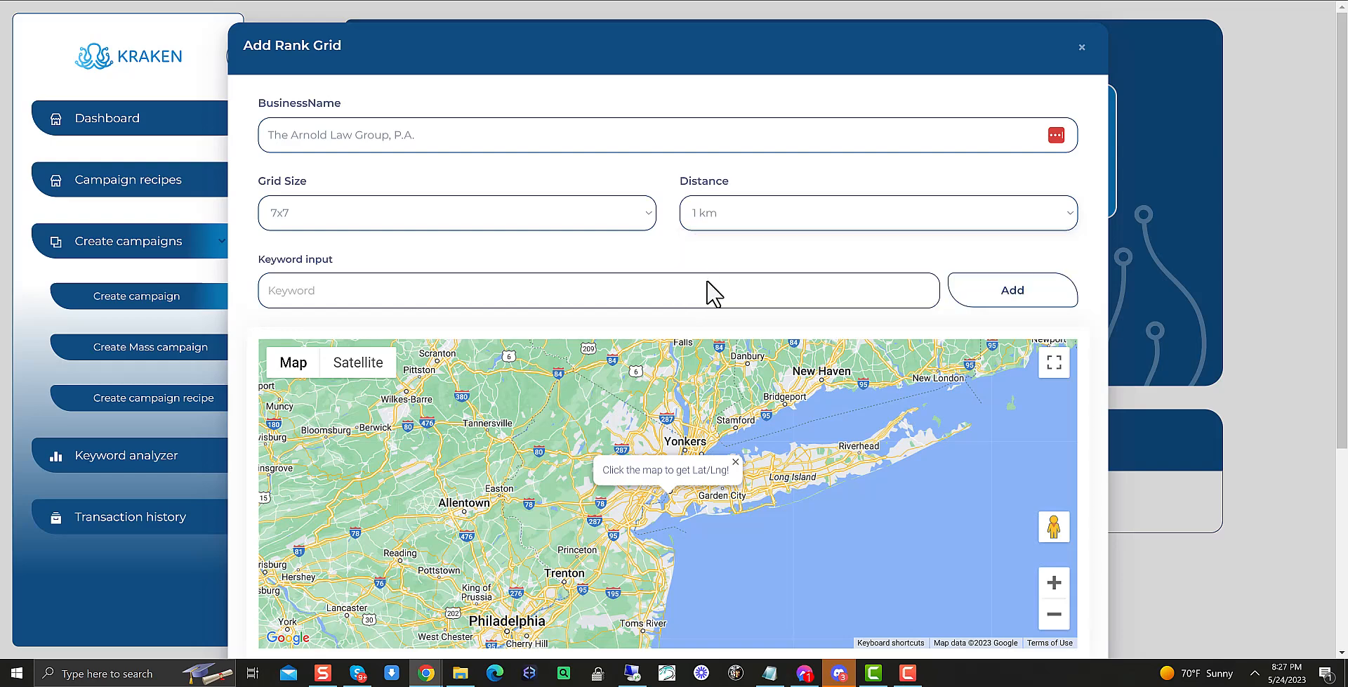
Enter keywords accident attorney orlando, accident attorney FL, accident attorney, personal injury lawyer orlando, personal injury lawyer, personal injury attorney
left_click(338, 293)
type("accident attorney orlando")
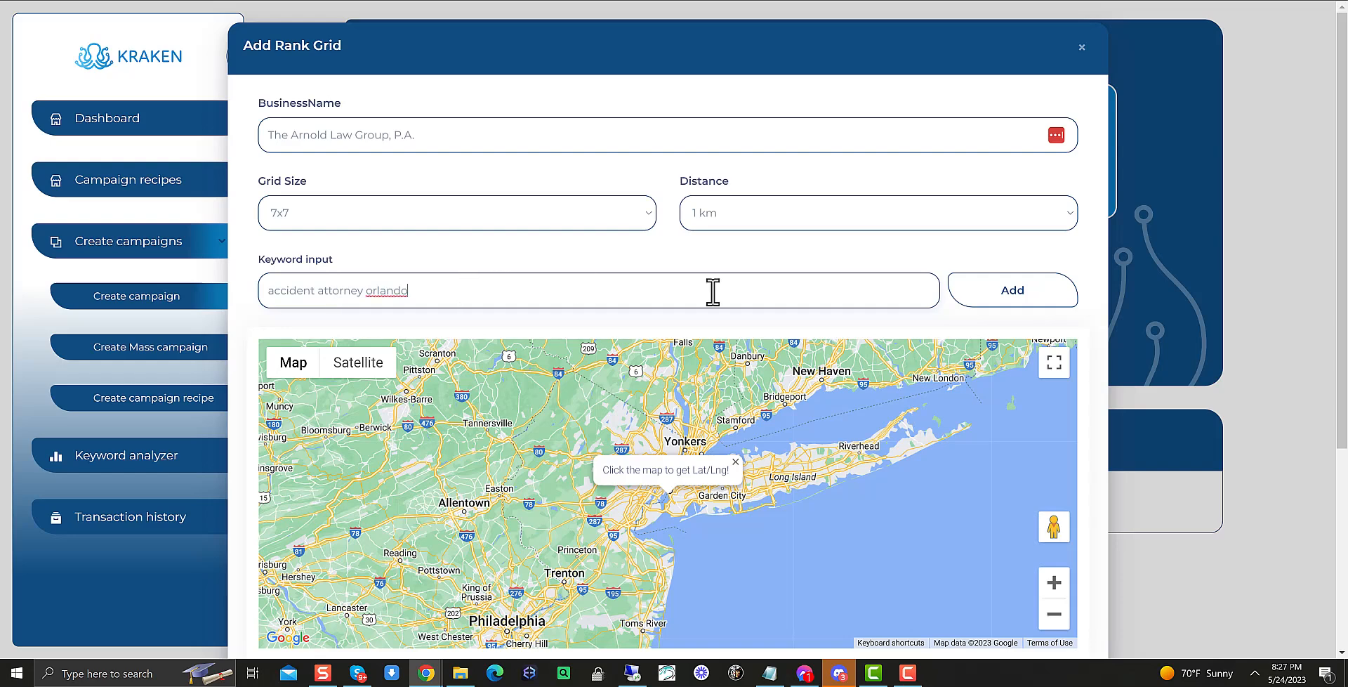
type(", accident attorney ")
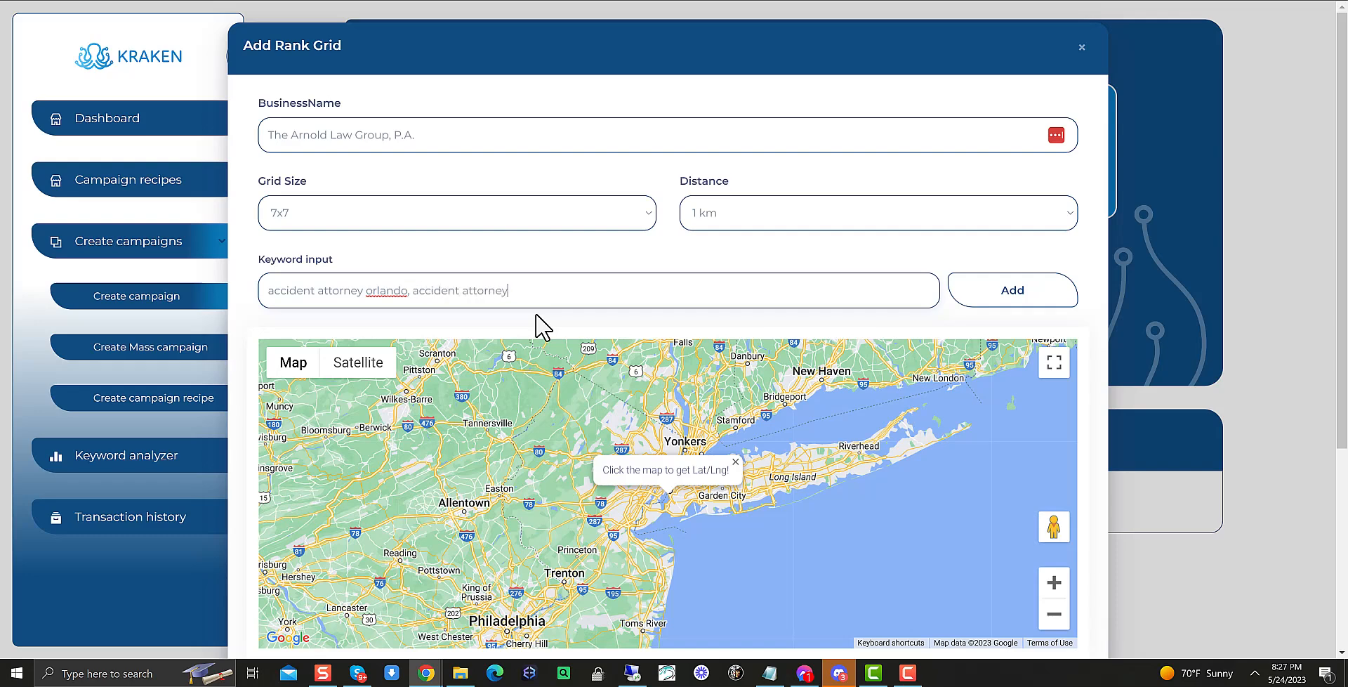
type("FL, accident attorny")
key("BackSpace")
type("ey")
type(", personal")
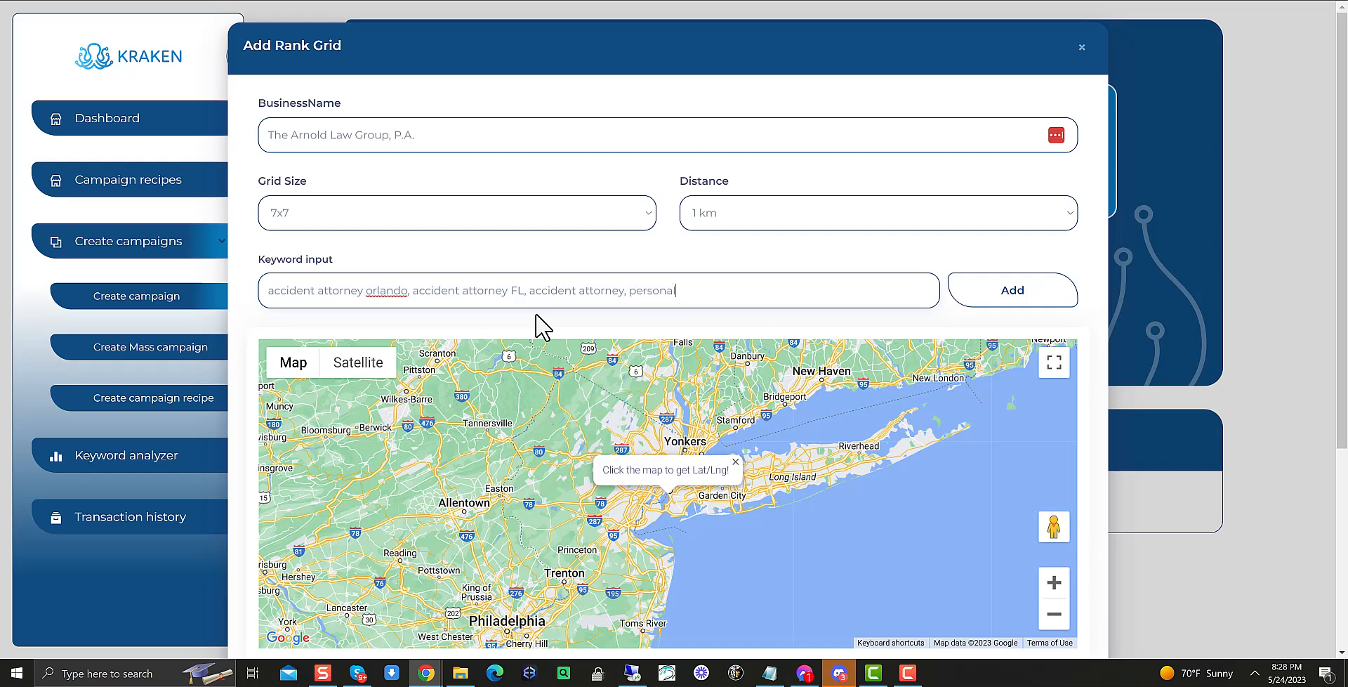
type(" injury lawyer orlando, personal injury")
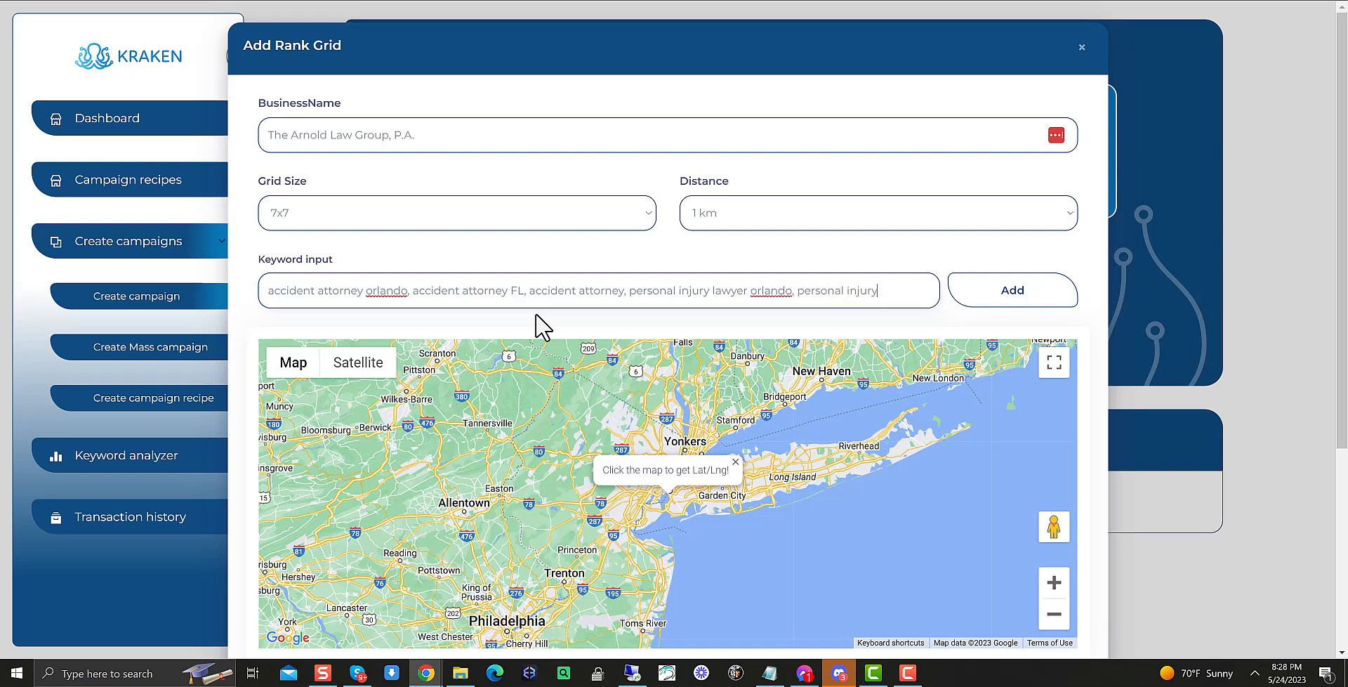
type(" lawyer")
type(", personal in")
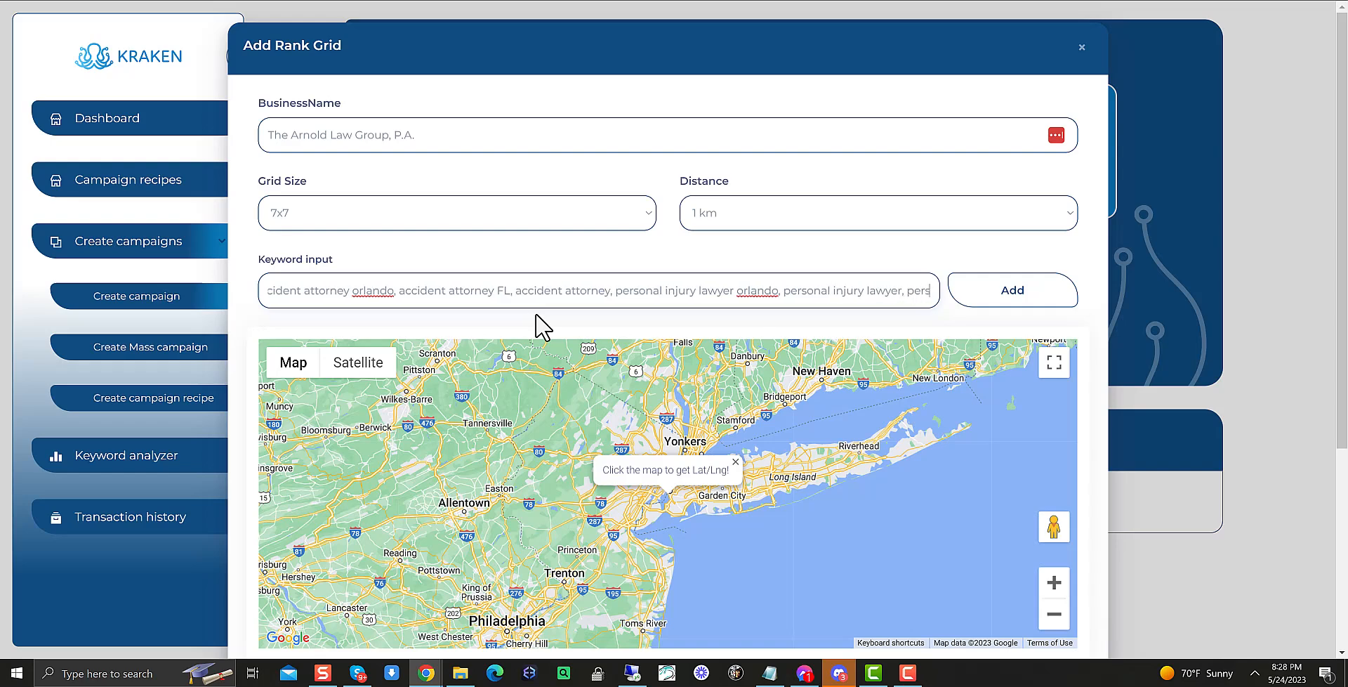
type("jury")
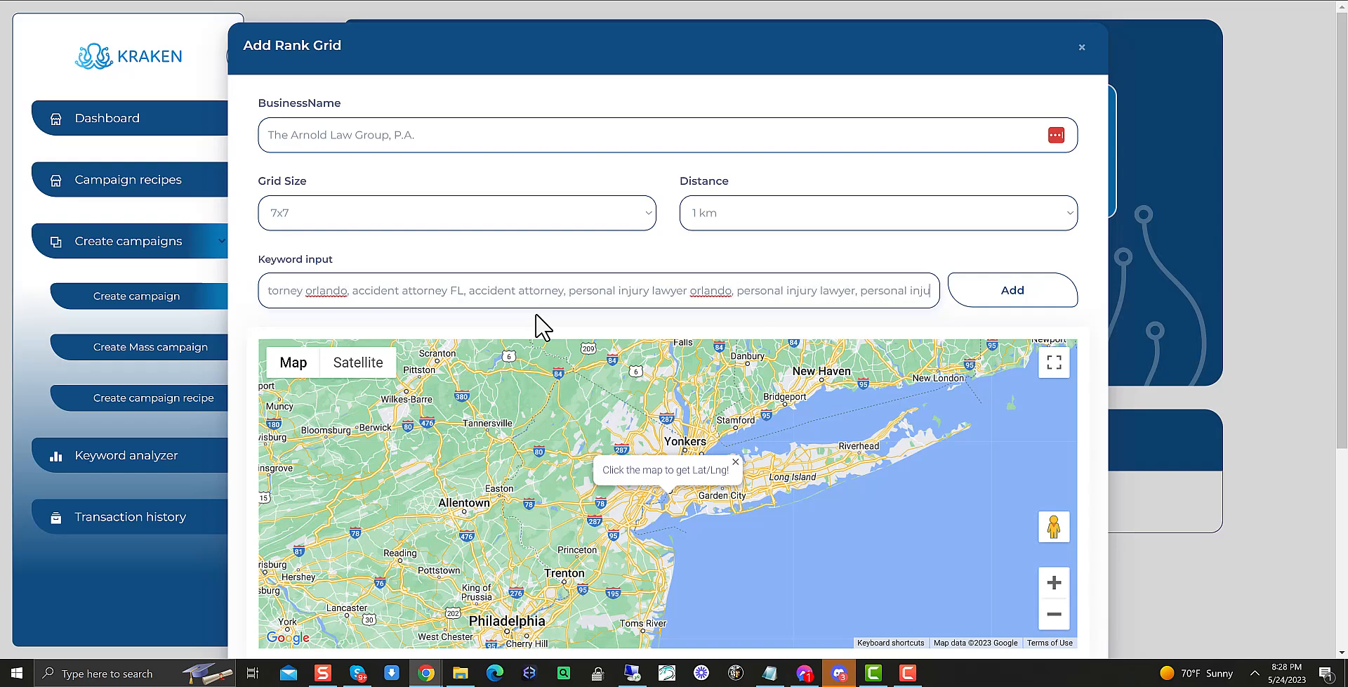
type(" attorney")
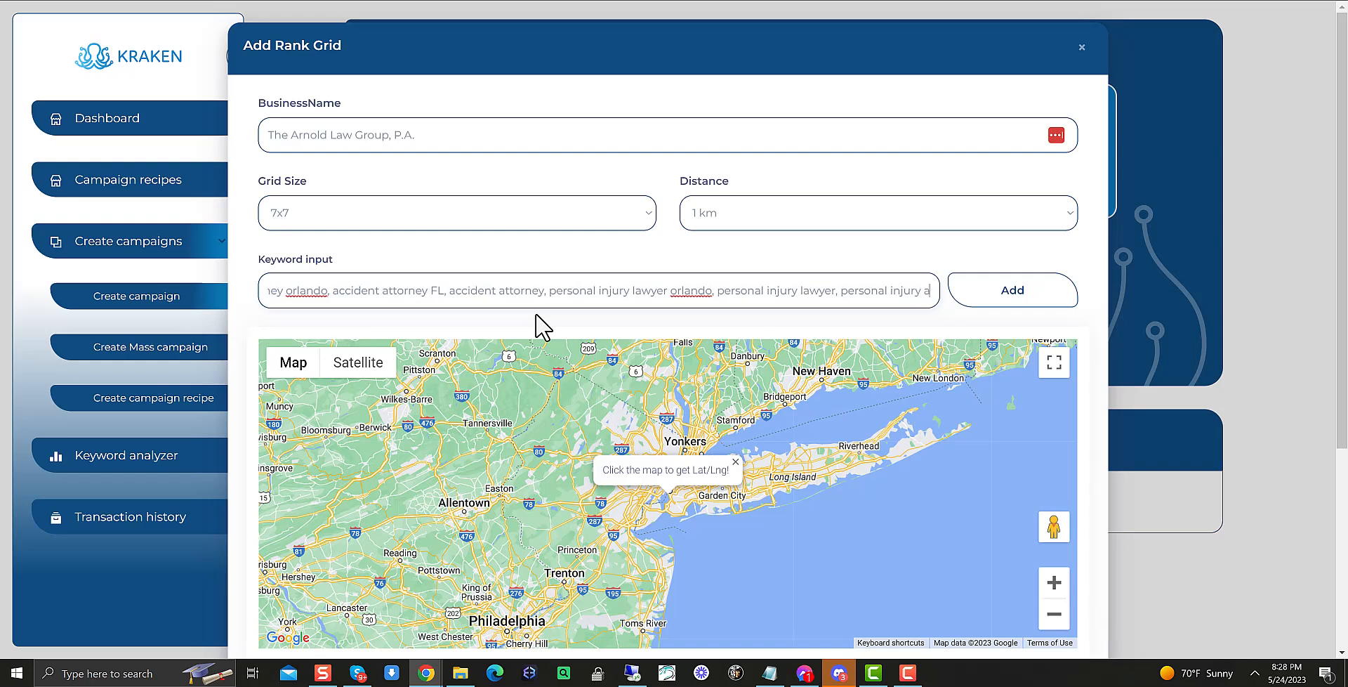
type(",")
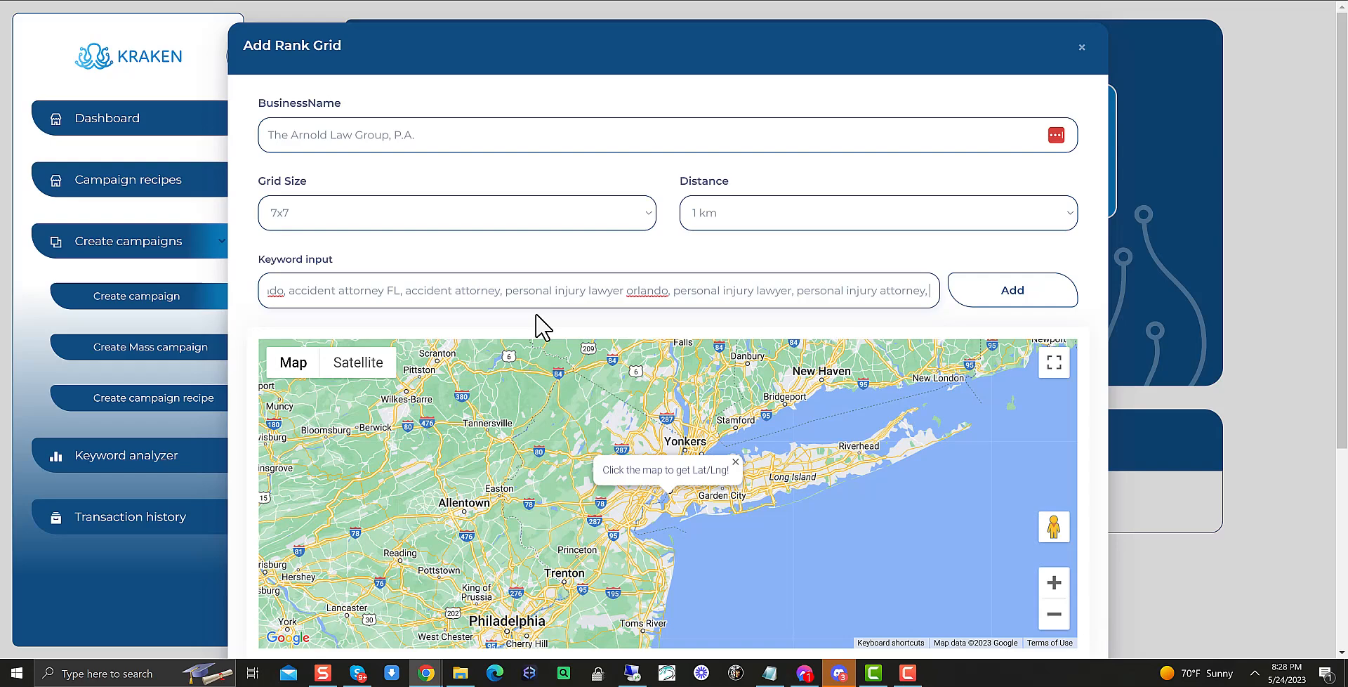
Append keywords car accident attorney, truck accident attorney orlando, car accident attorney orland FL, and add the keyword list
type("car accident attorney")
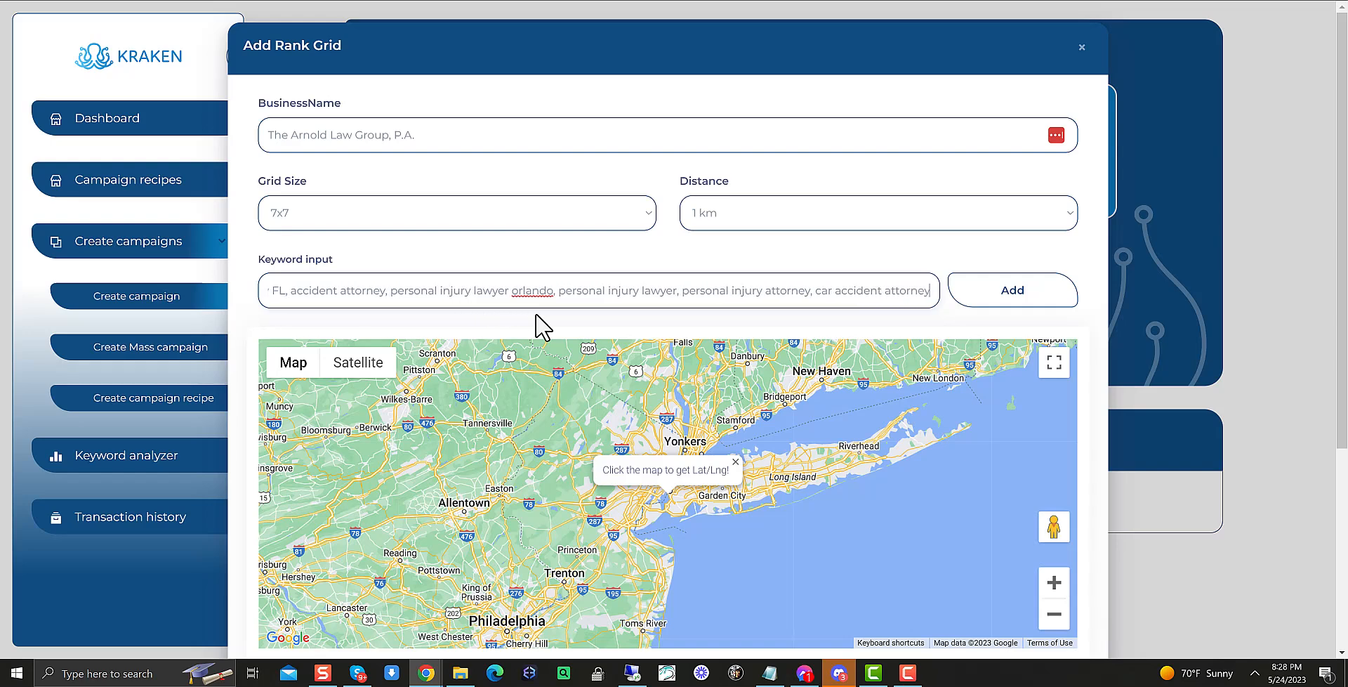
type(",")
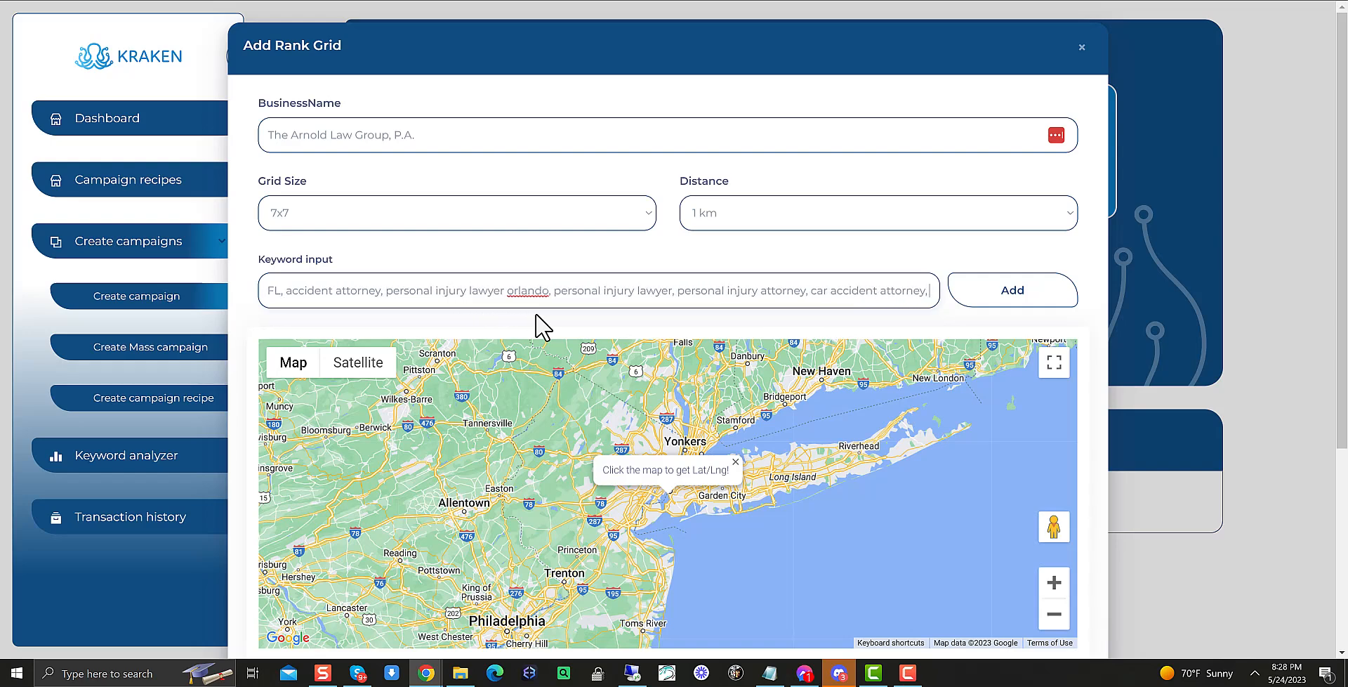
type(" truc")
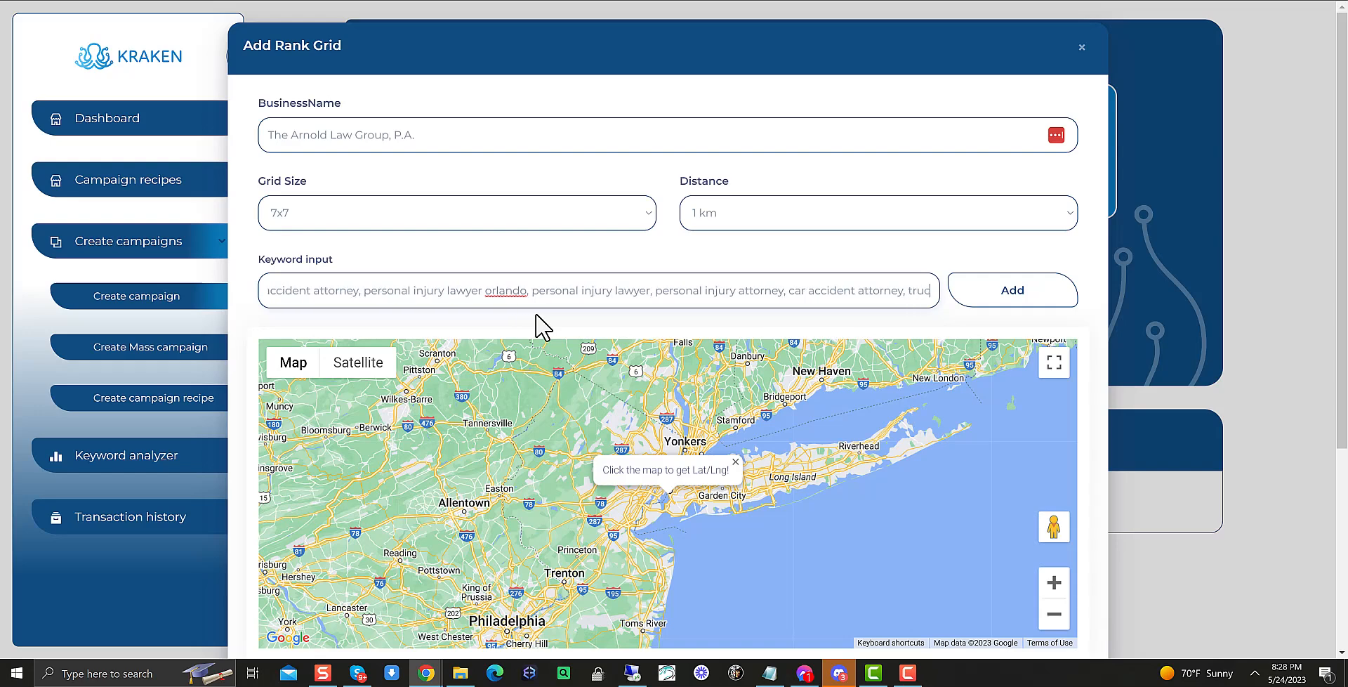
type("k accied")
type("nt attor")
type("ney")
type(" orlando")
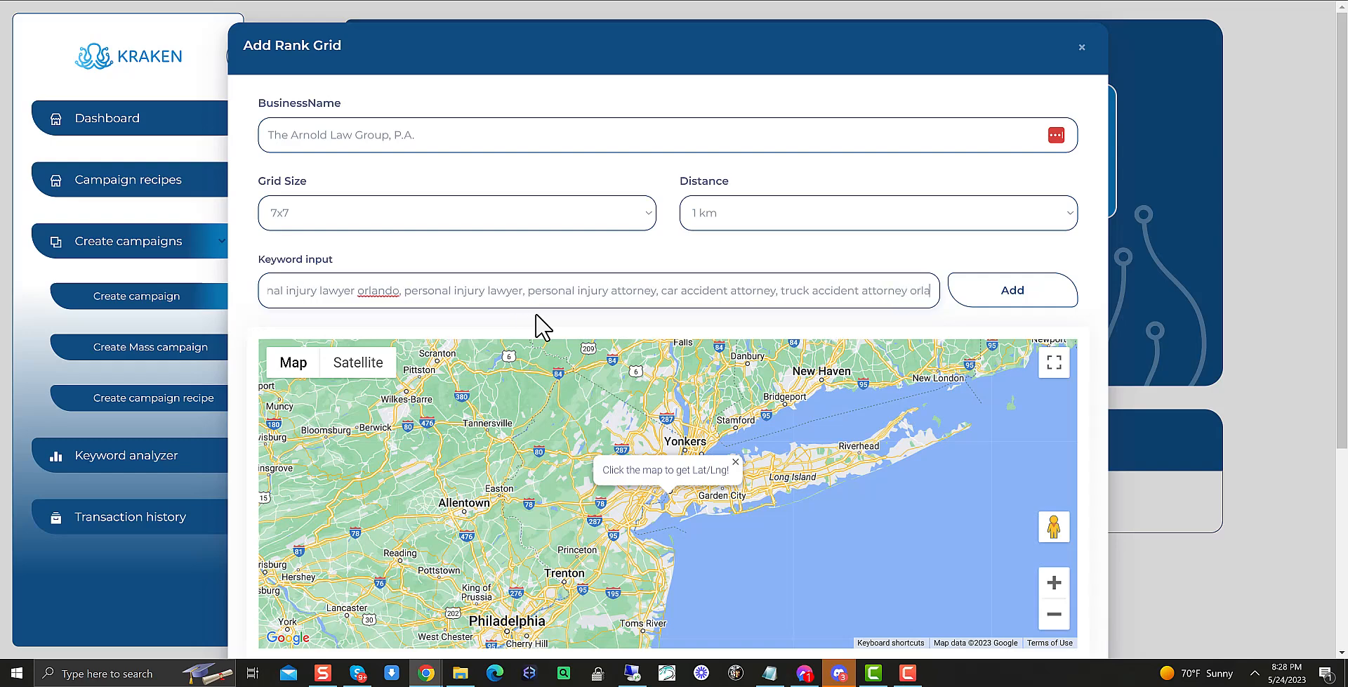
type(", car accid")
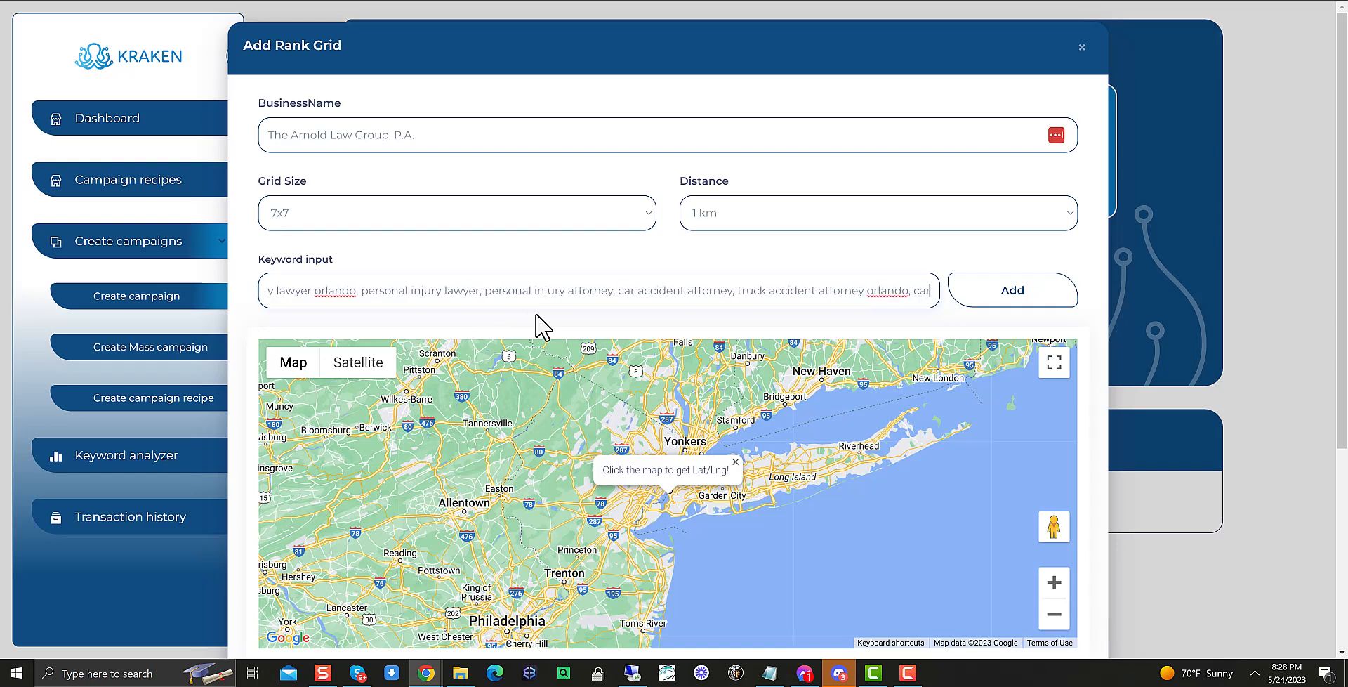
type("ent attorney")
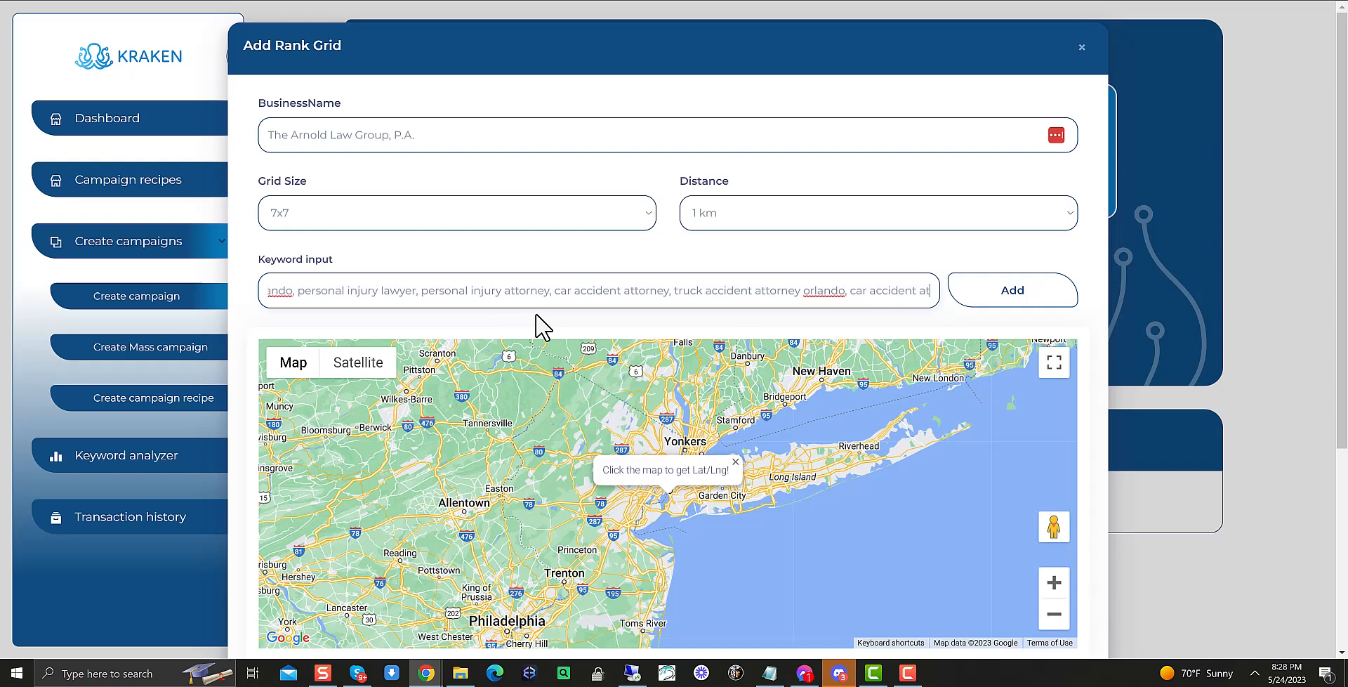
type(" orland")
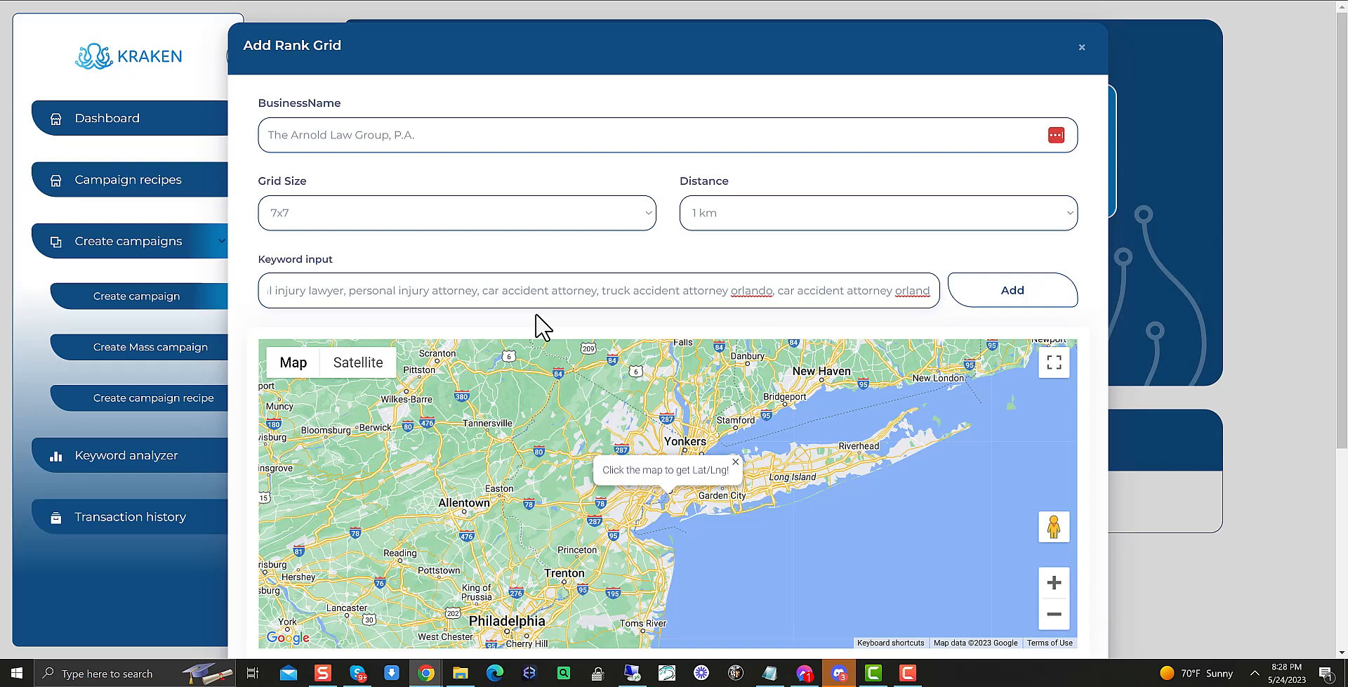
type(" FL")
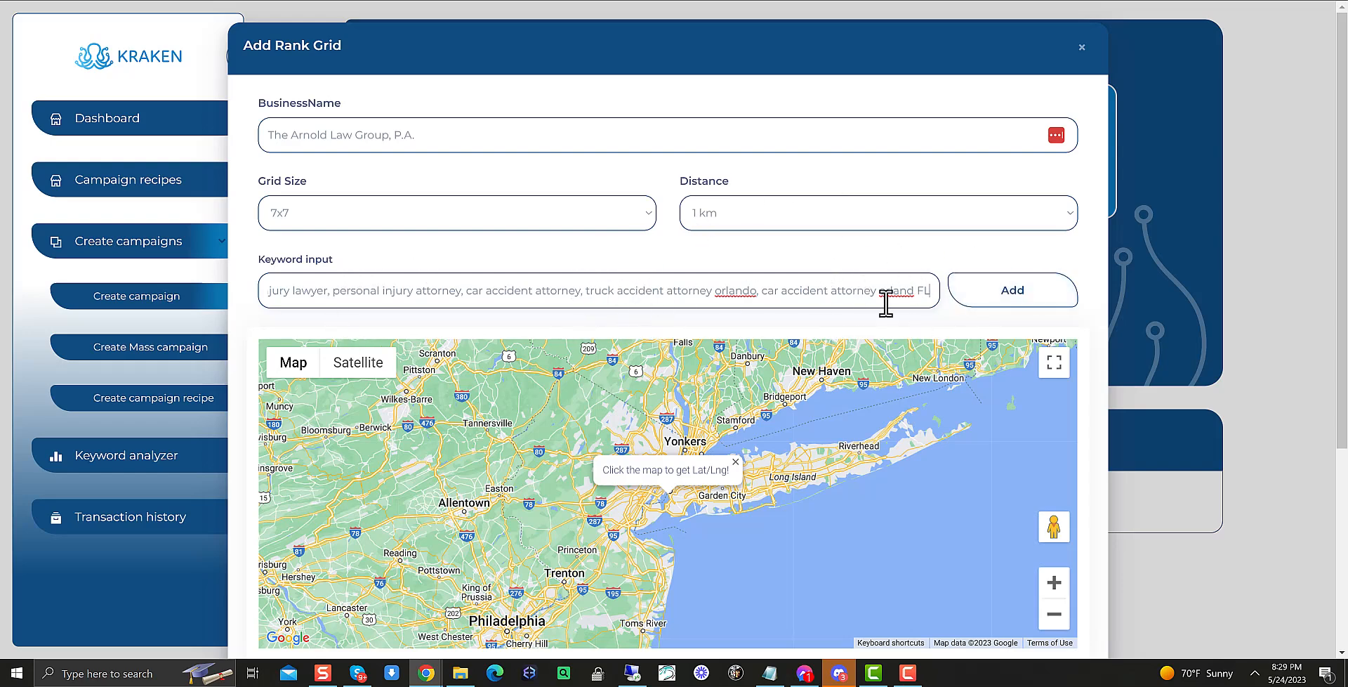
left_click(1004, 296)
Copy the business's address from Google Maps, paste it into the address search, and search for it
scroll(544, 402, "down", 5)
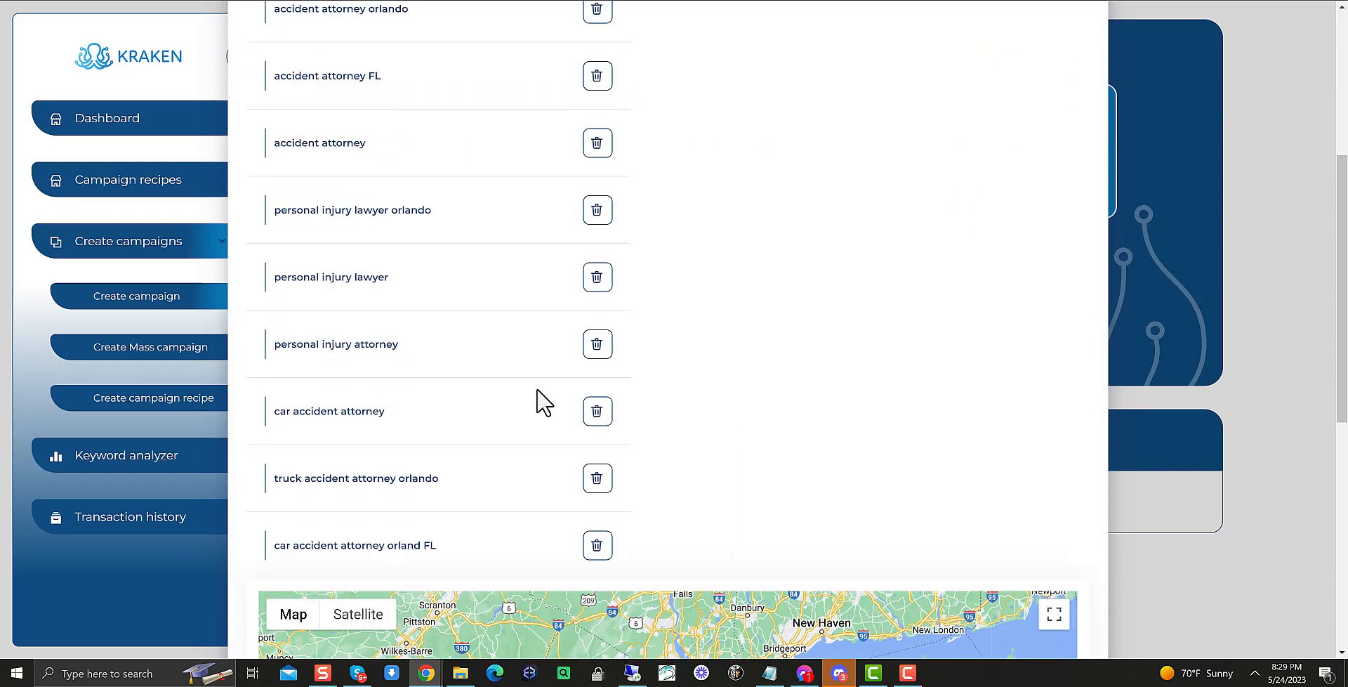
scroll(453, 375, "down", 7)
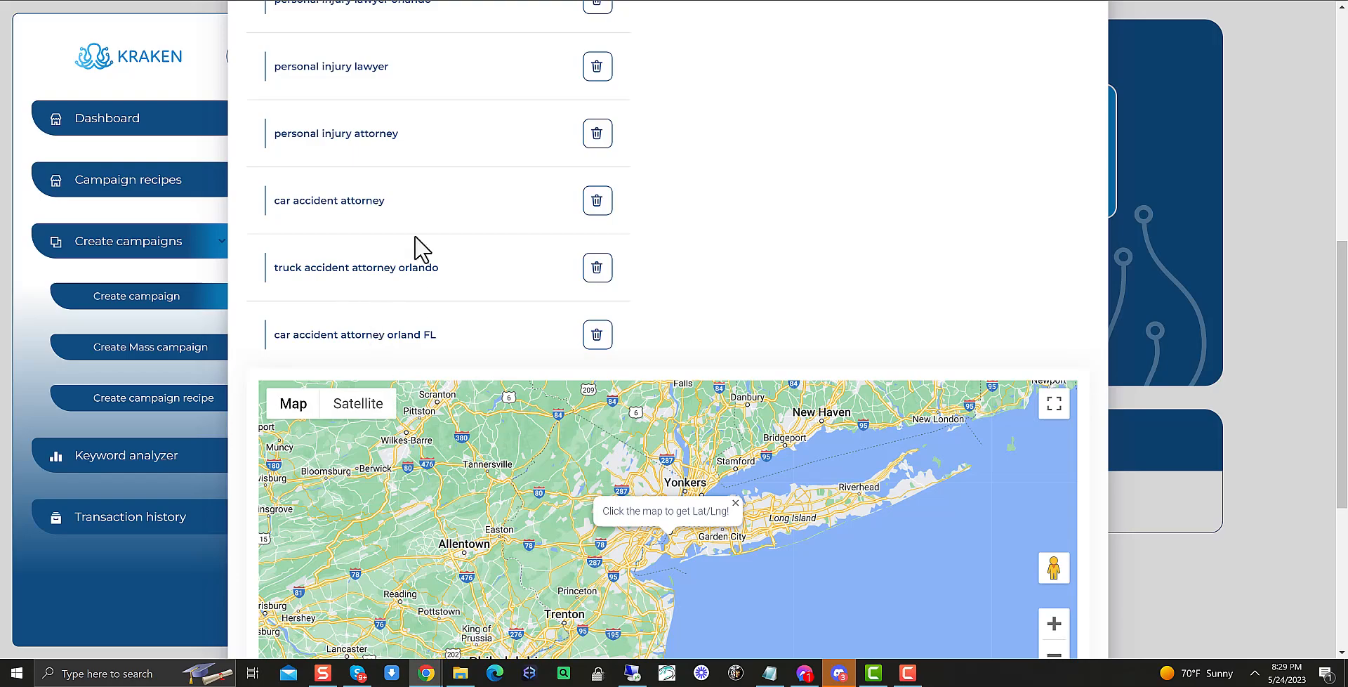
scroll(394, 304, "down", 5)
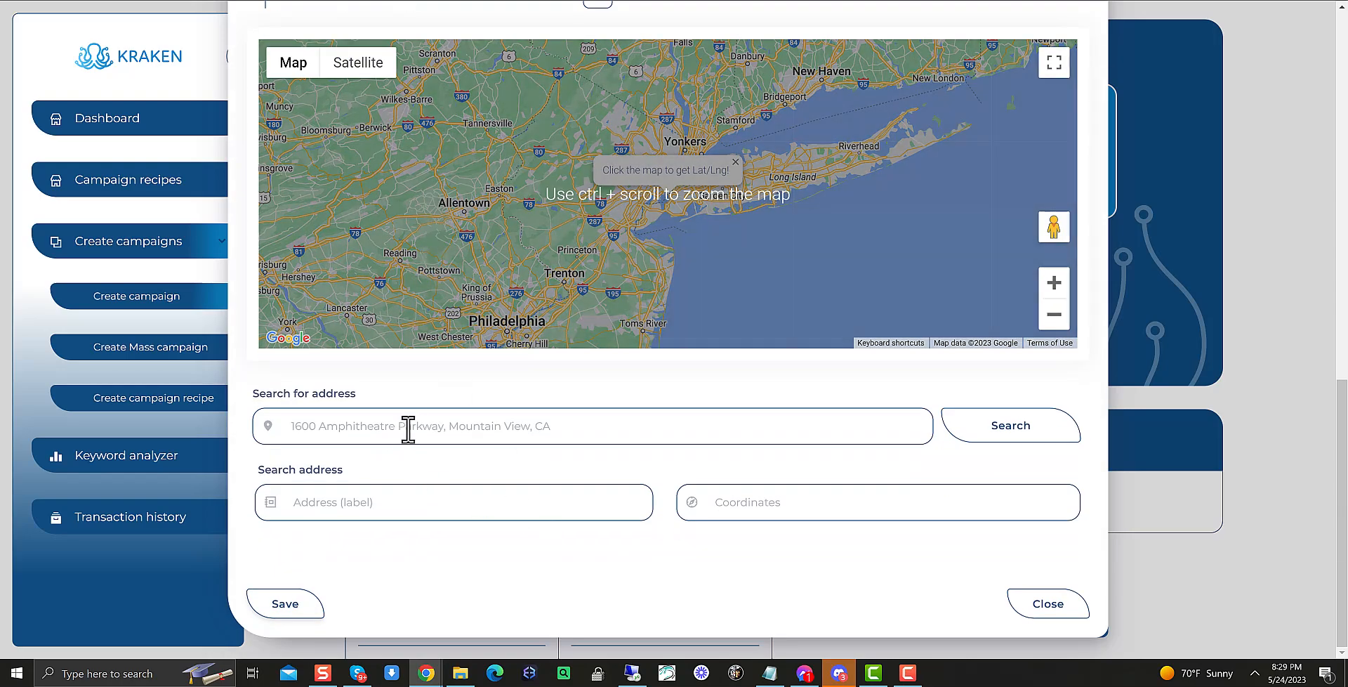
key("ctrl+Tab")
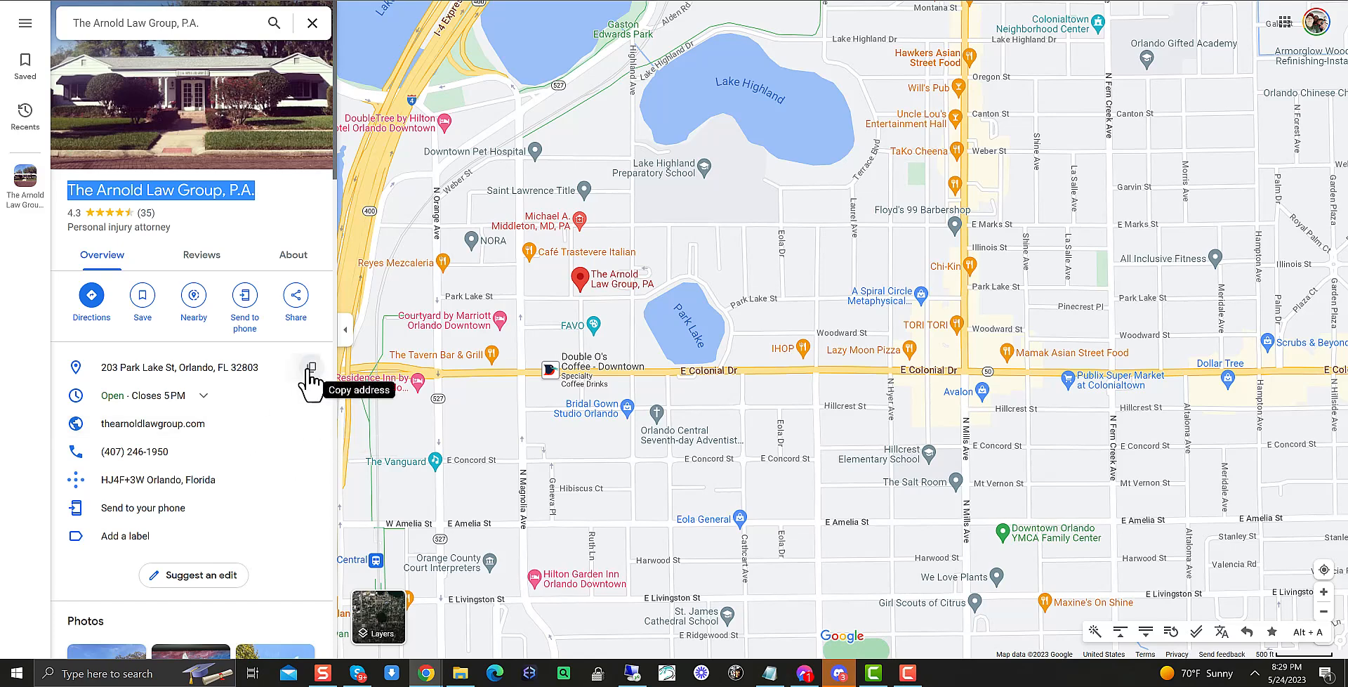
left_click(307, 367)
key("ctrl+shift+Tab")
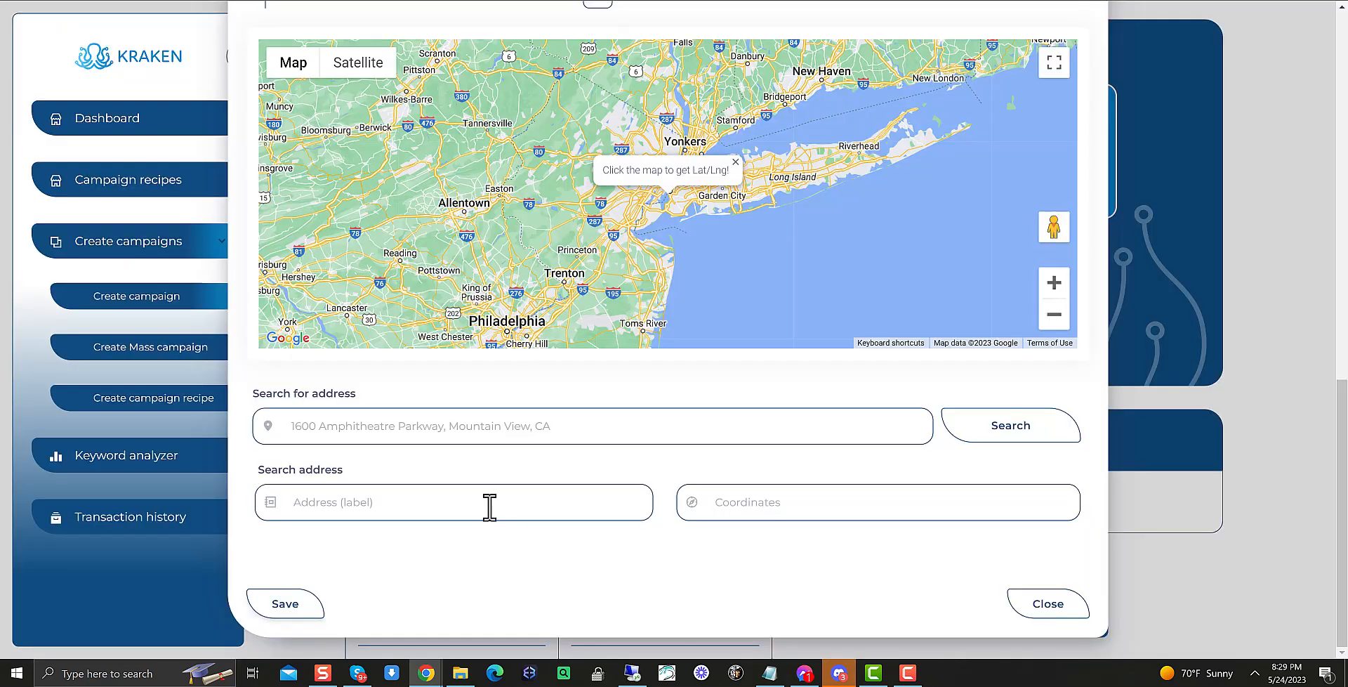
left_click(561, 430)
key("ctrl+v")
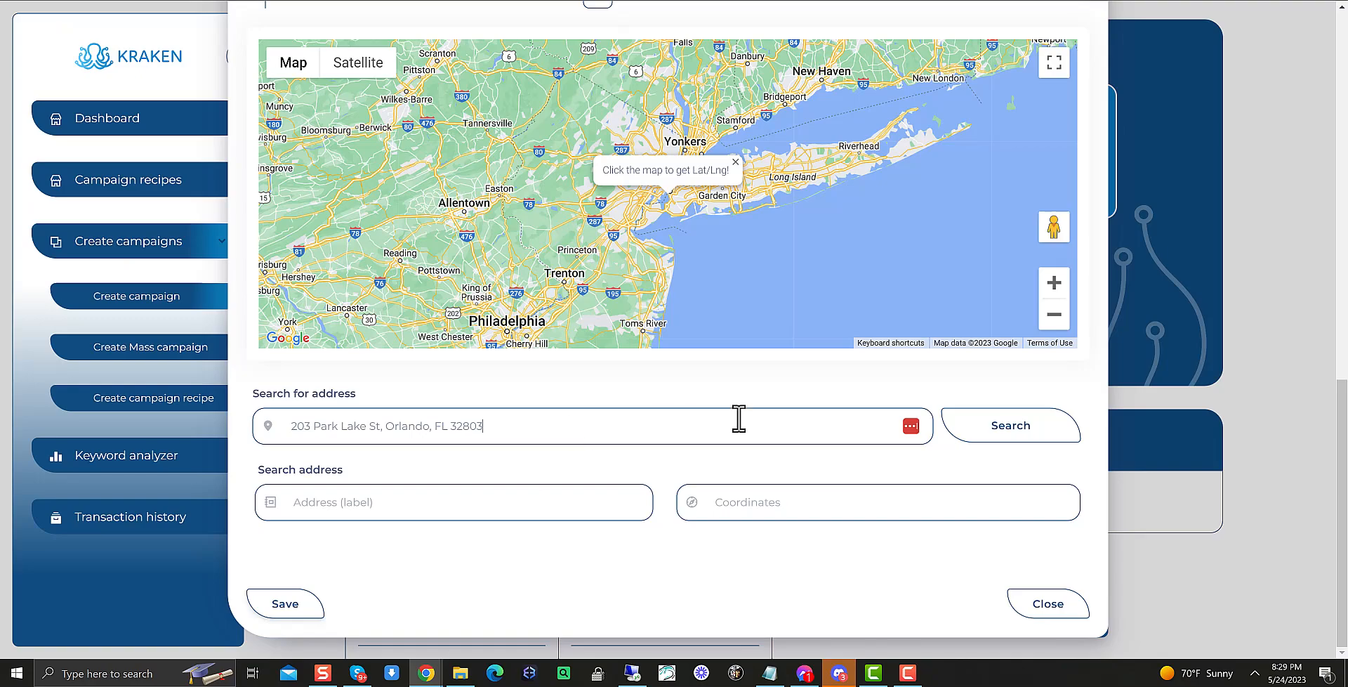
left_click(995, 434)
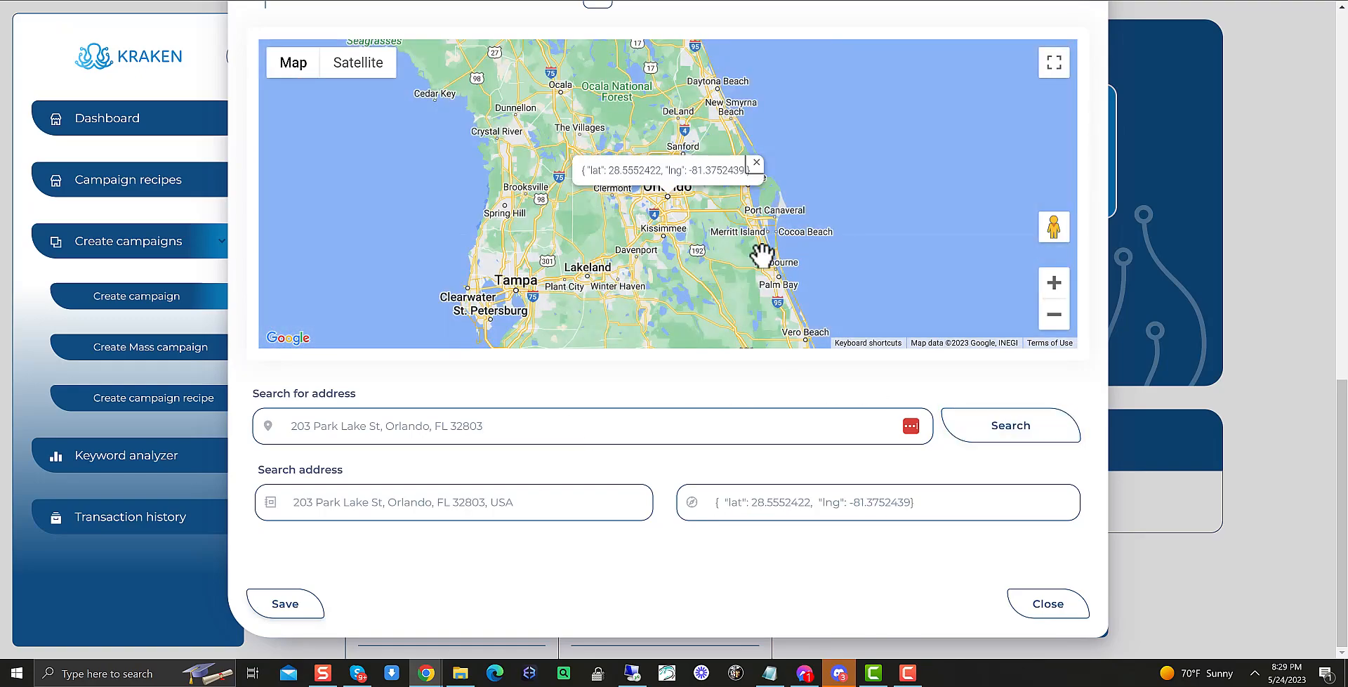
Zoom the location map in on the business's pin and switch to satellite view
scroll(649, 200, "up", 5)
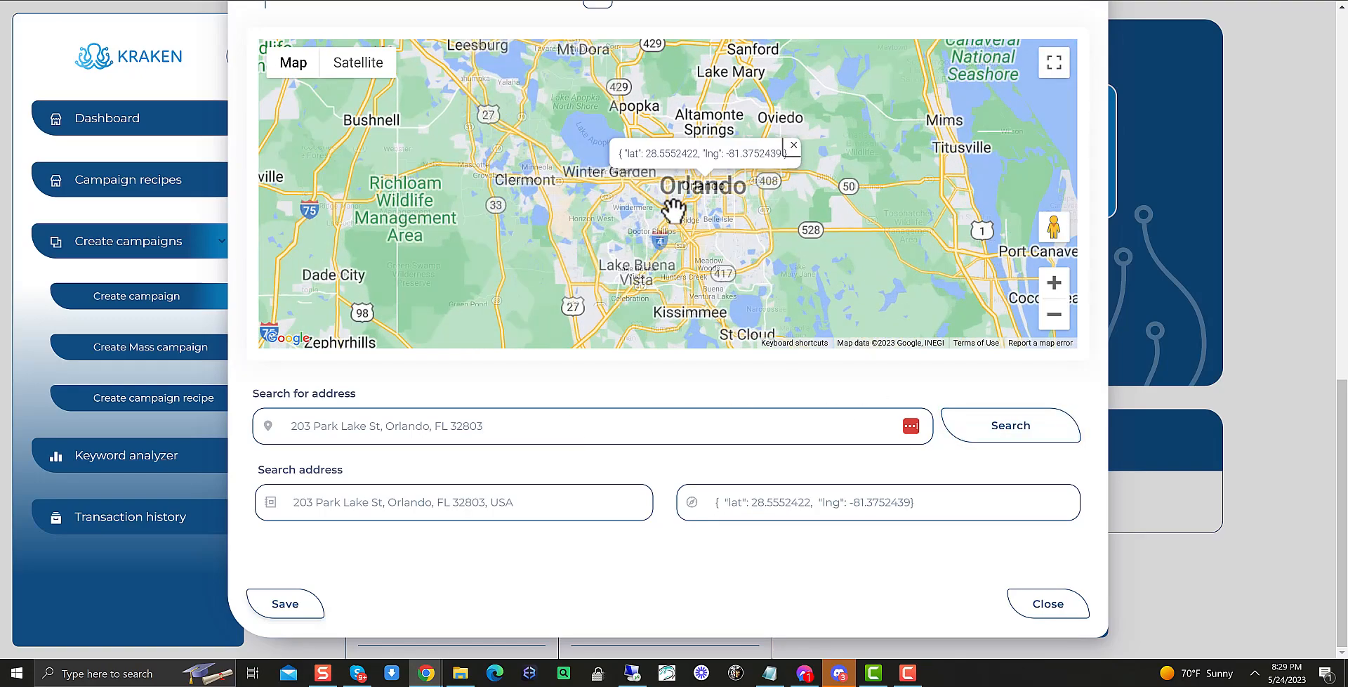
left_click_drag(761, 105, 683, 337)
scroll(720, 224, "up", 2)
scroll(720, 224, "up", 3)
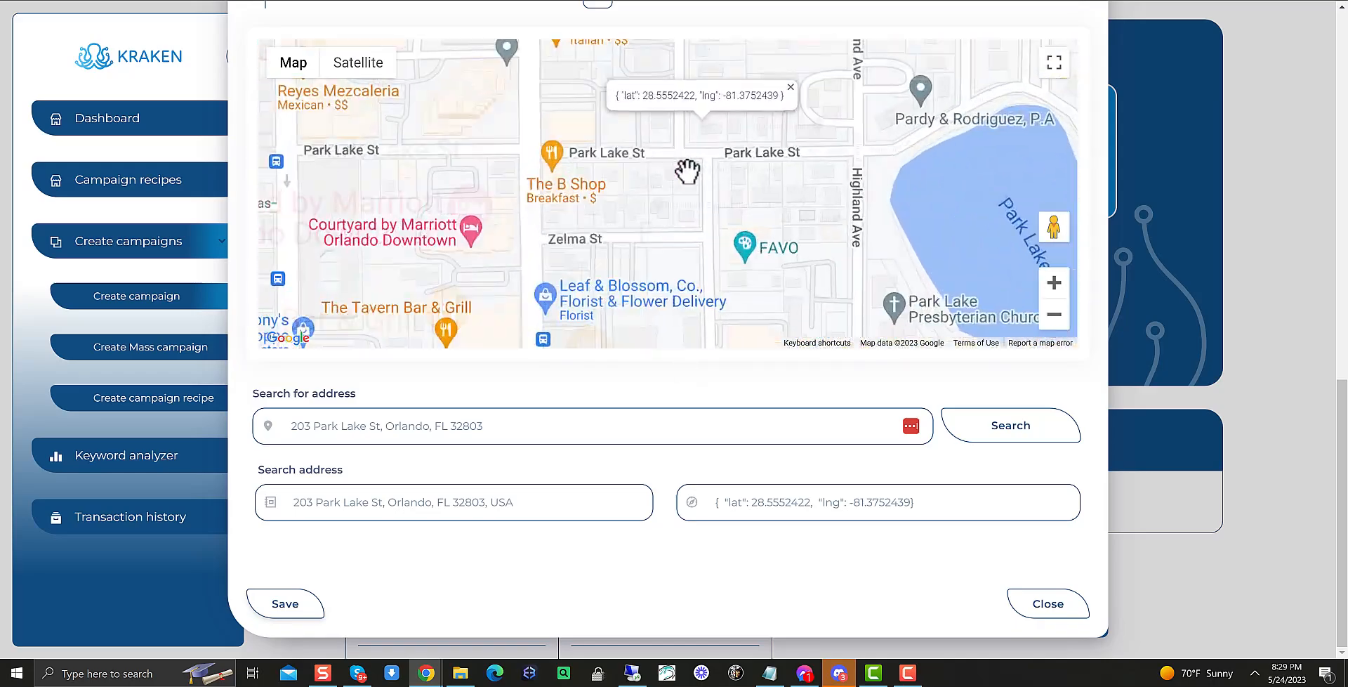
left_click_drag(714, 120, 690, 235)
scroll(690, 235, "up", 1)
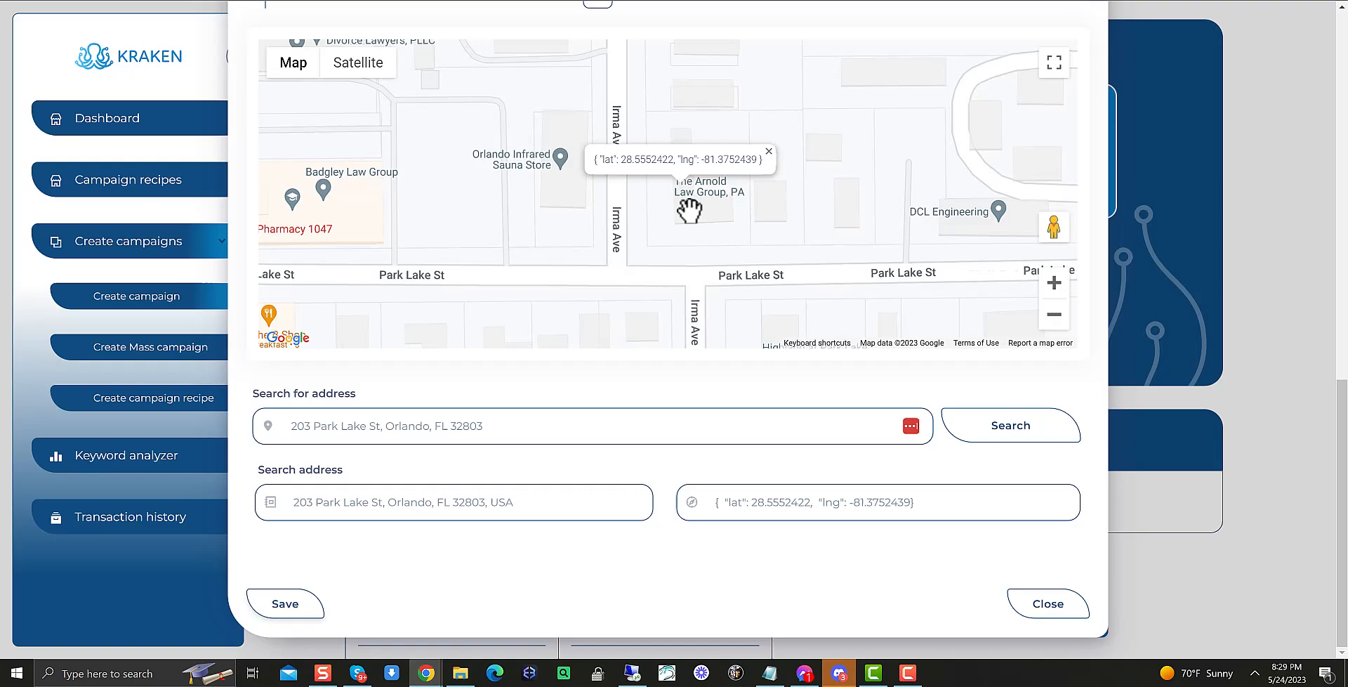
left_click(369, 70)
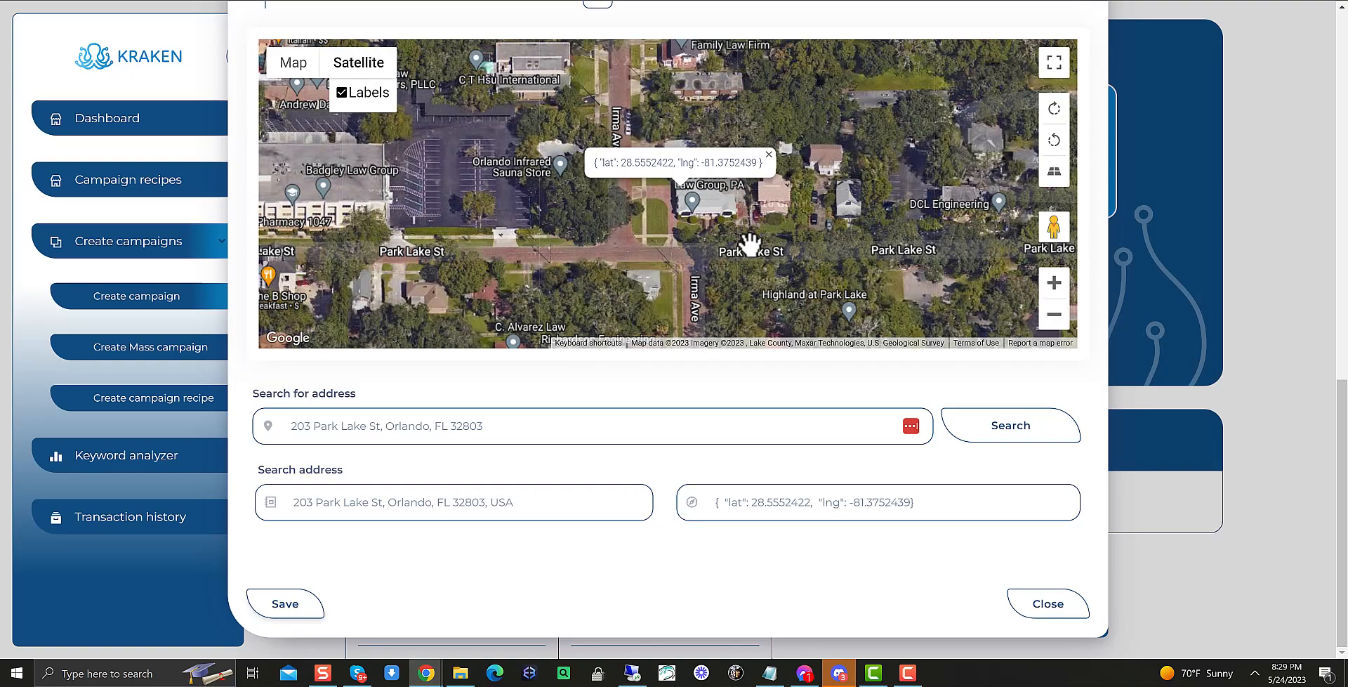
Pick a point beside the business on the satellite map to set its coordinates
scroll(674, 200, "up", 1)
scroll(678, 200, "down", 1)
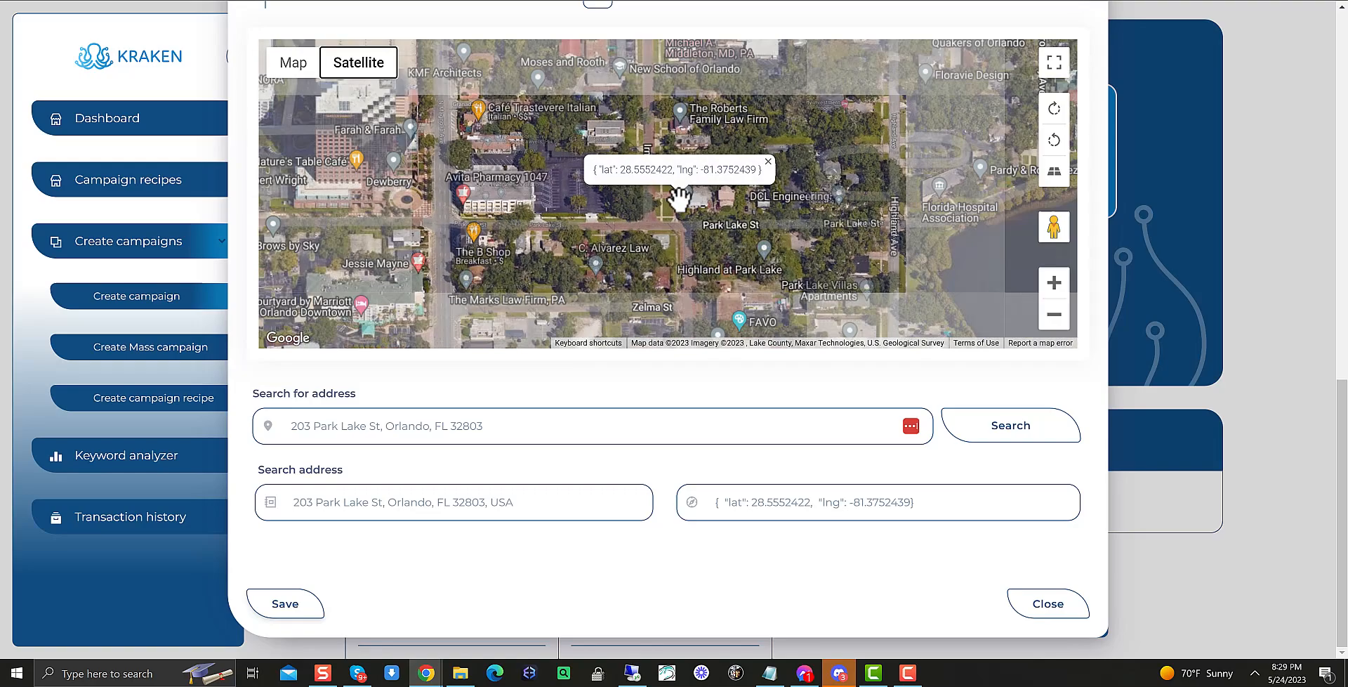
mouse_move(688, 193)
left_mouse_down()
mouse_move(704, 228)
mouse_move(693, 217)
left_mouse_up()
scroll(692, 240, "up", 1)
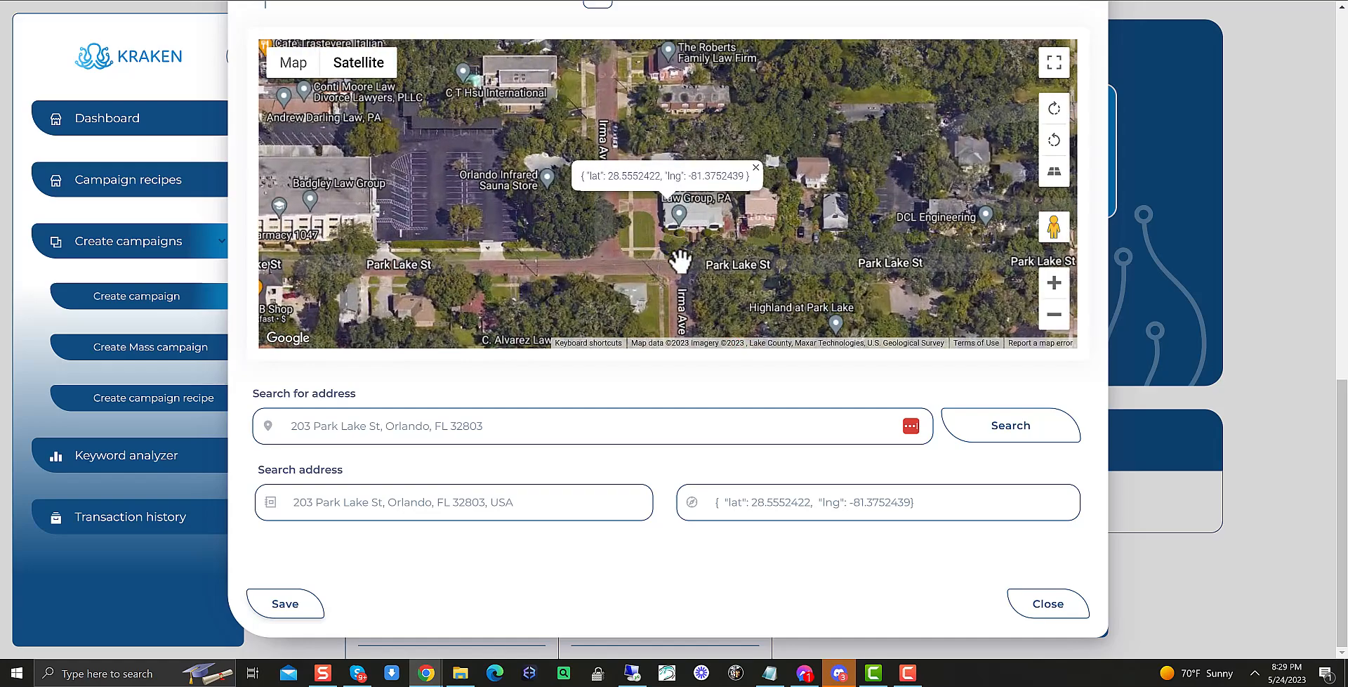
left_click(654, 247)
left_click(776, 251)
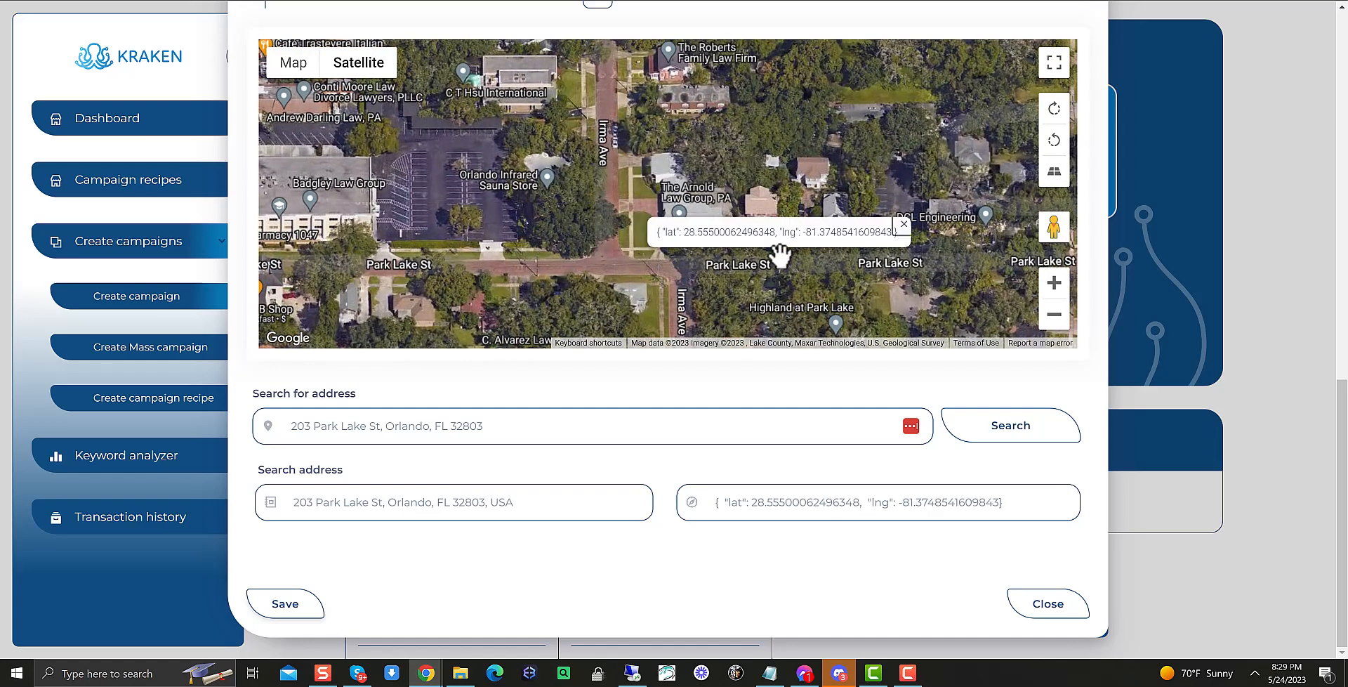
left_click(639, 180)
left_click(673, 191)
left_click(675, 198)
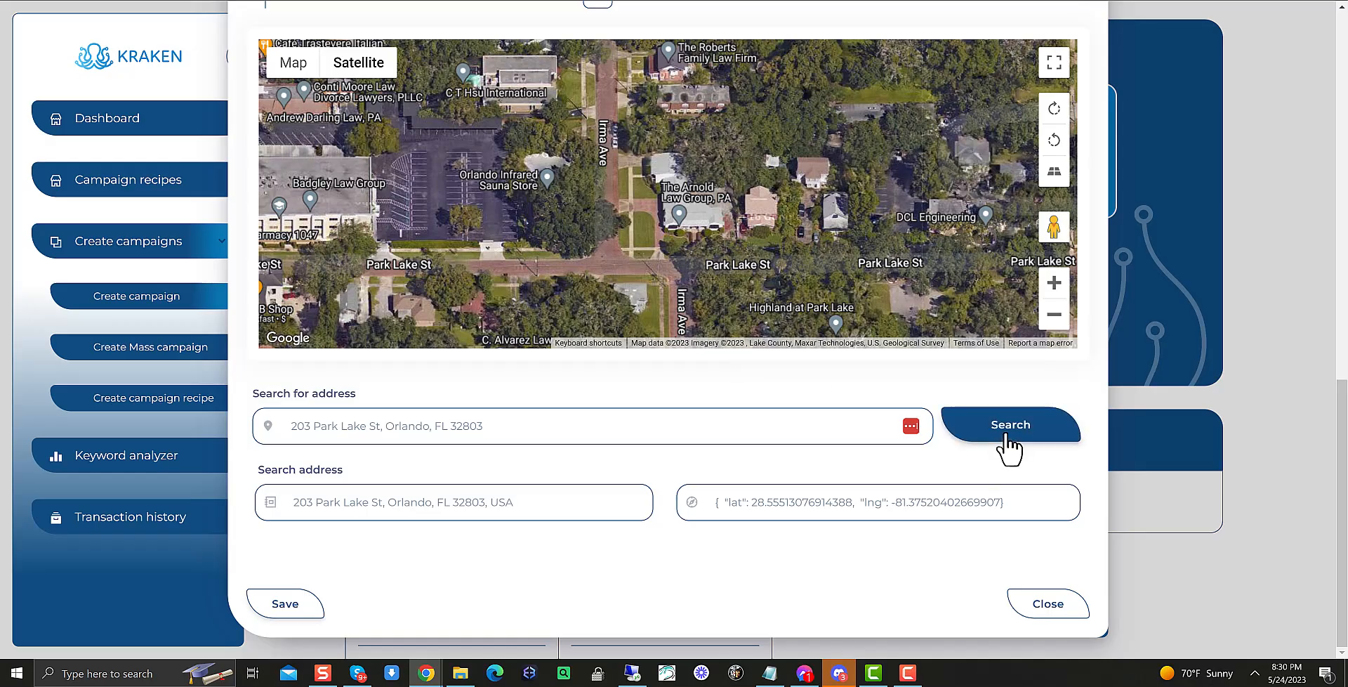
Search the business address again and save the location
left_click(979, 424)
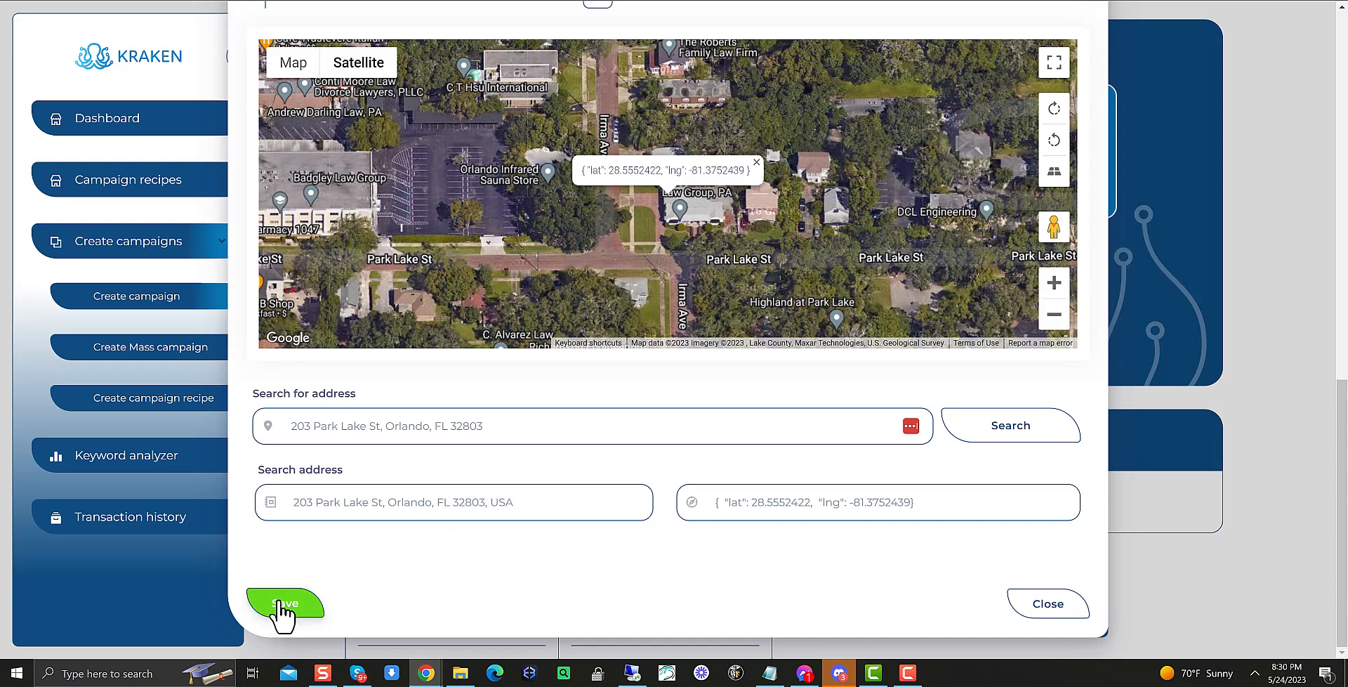
left_click(1064, 613)
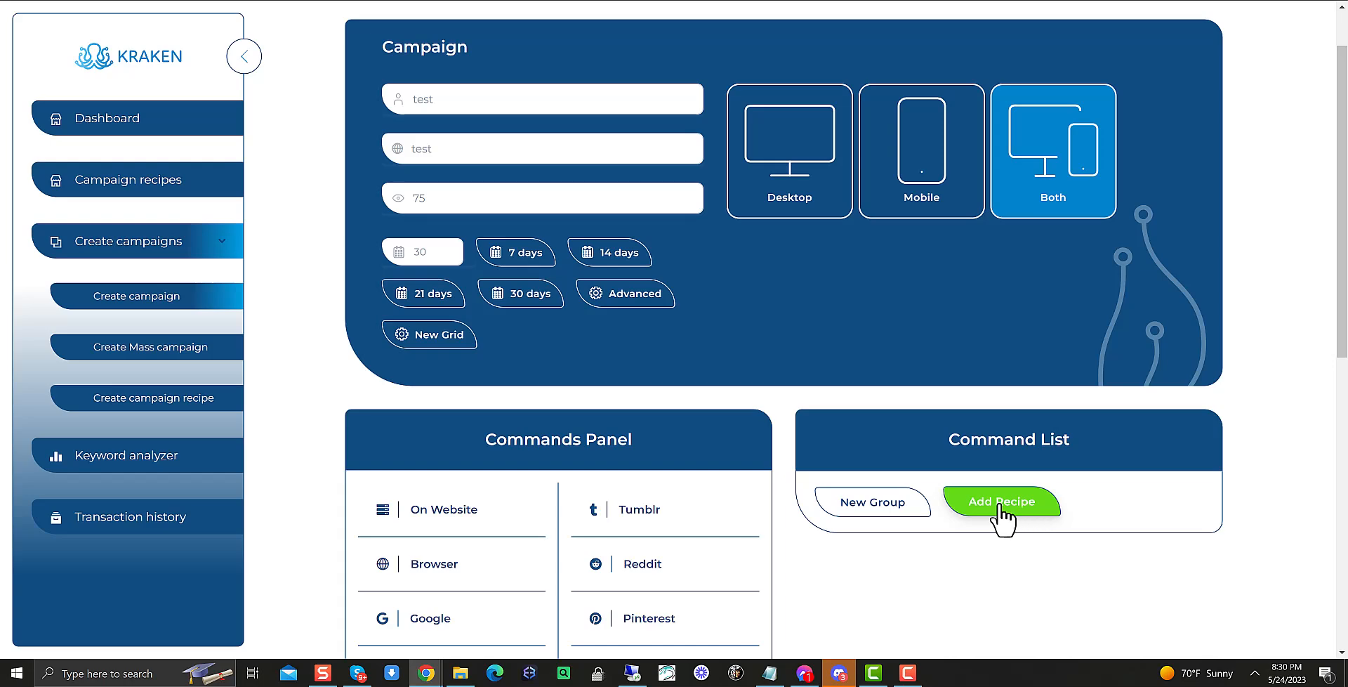
Import the Houston Texas Accident Attorney recipe into the command list
left_click(1002, 501)
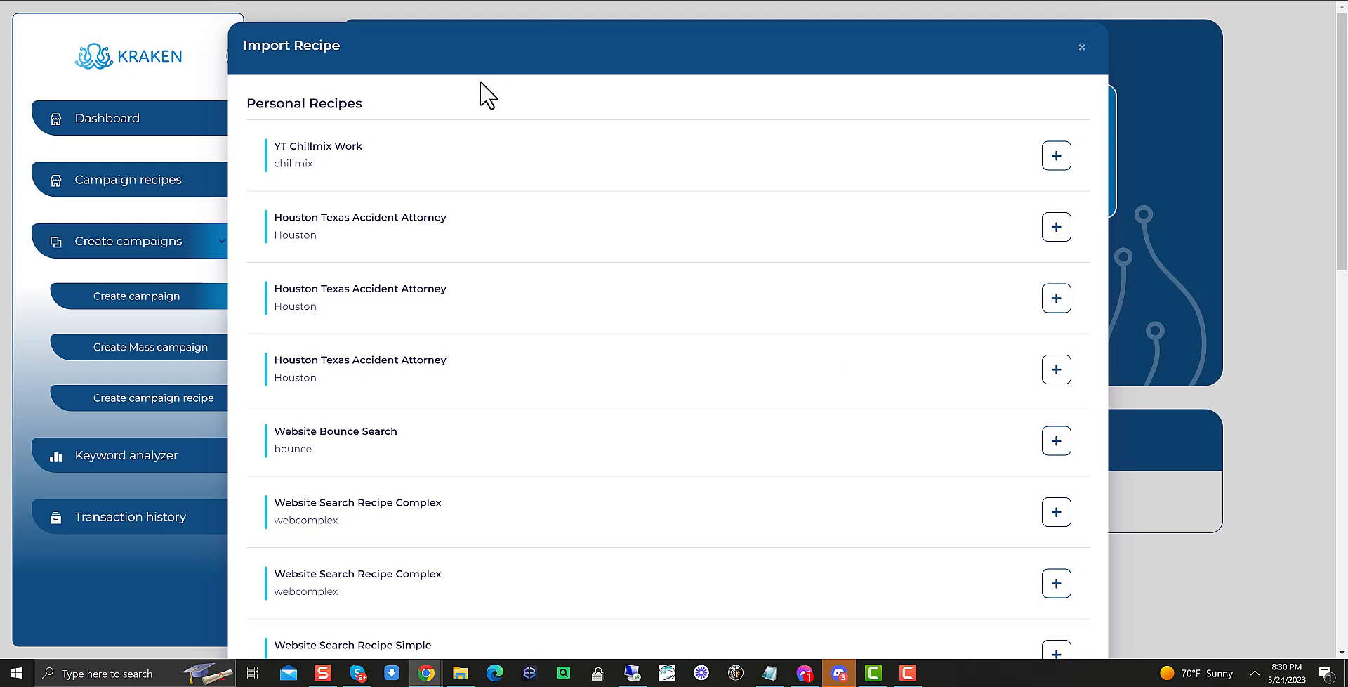
left_click(1053, 238)
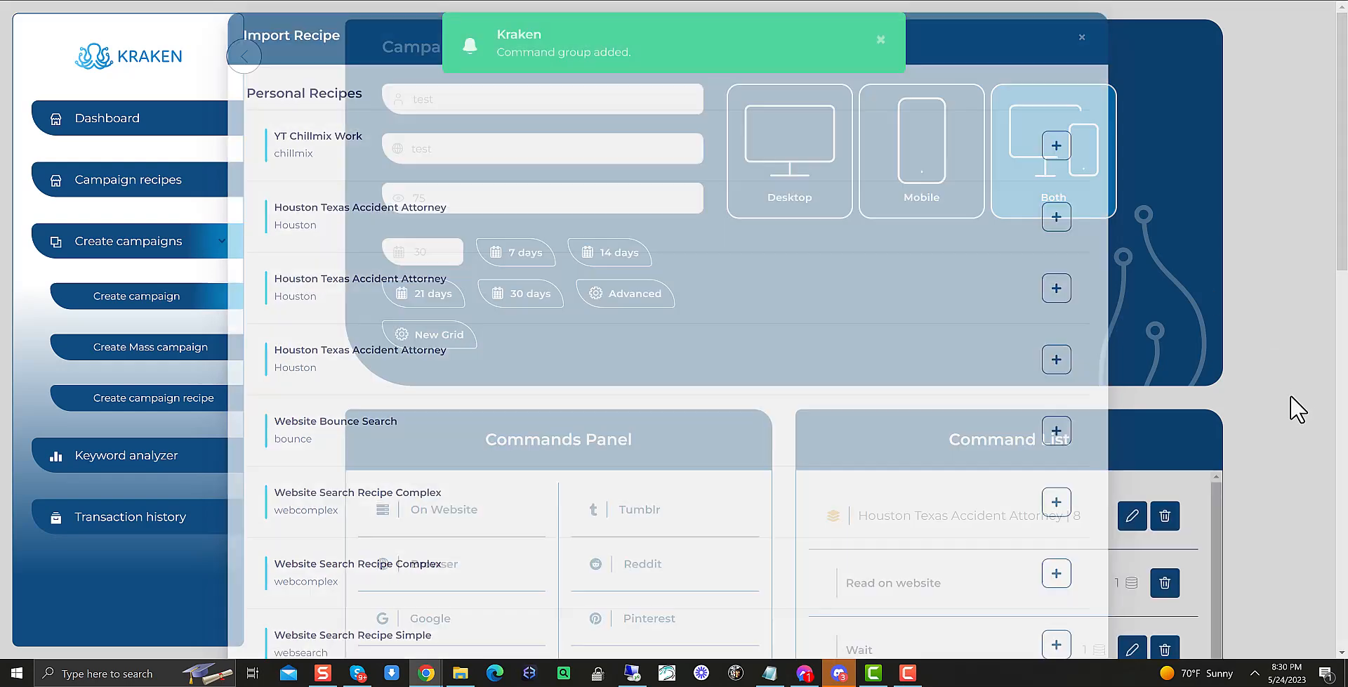
Reorder the commands, moving Change location to the top and Accident Attorney Orlando FL directly below it
scroll(1222, 400, "down", 2)
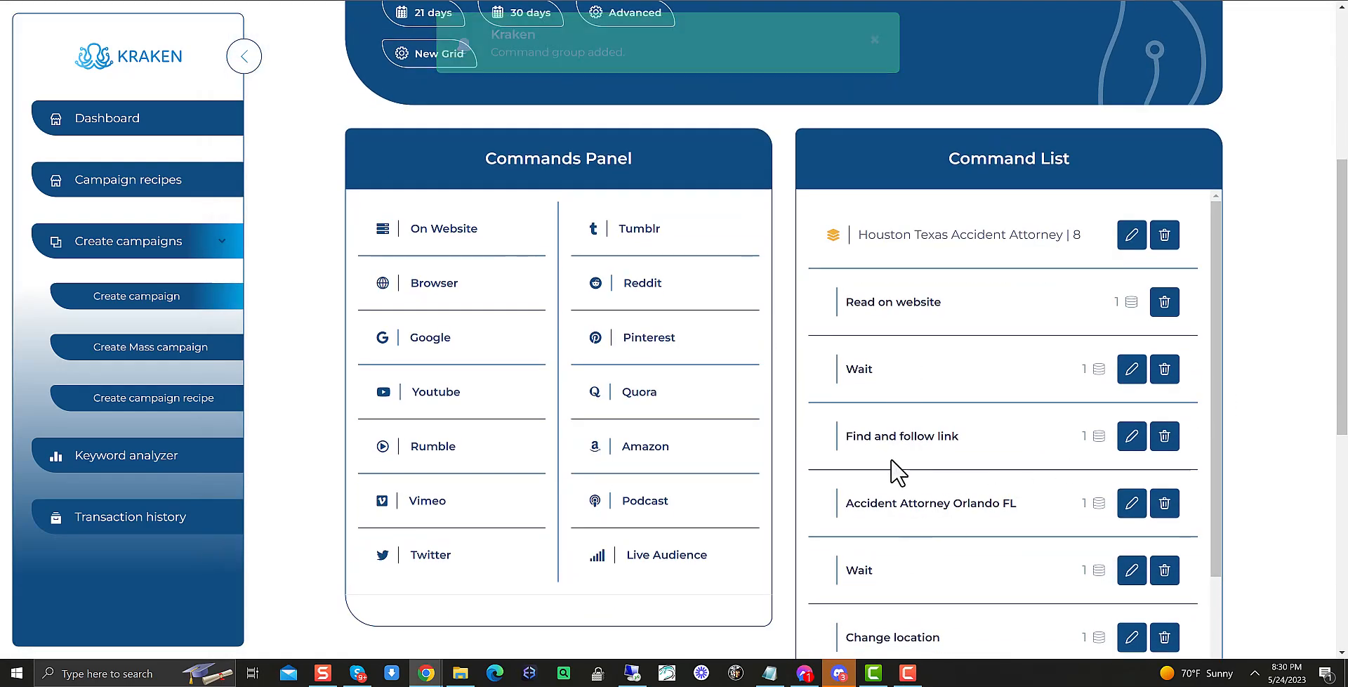
scroll(913, 506, "down", 2)
left_click_drag(924, 507, 902, 325)
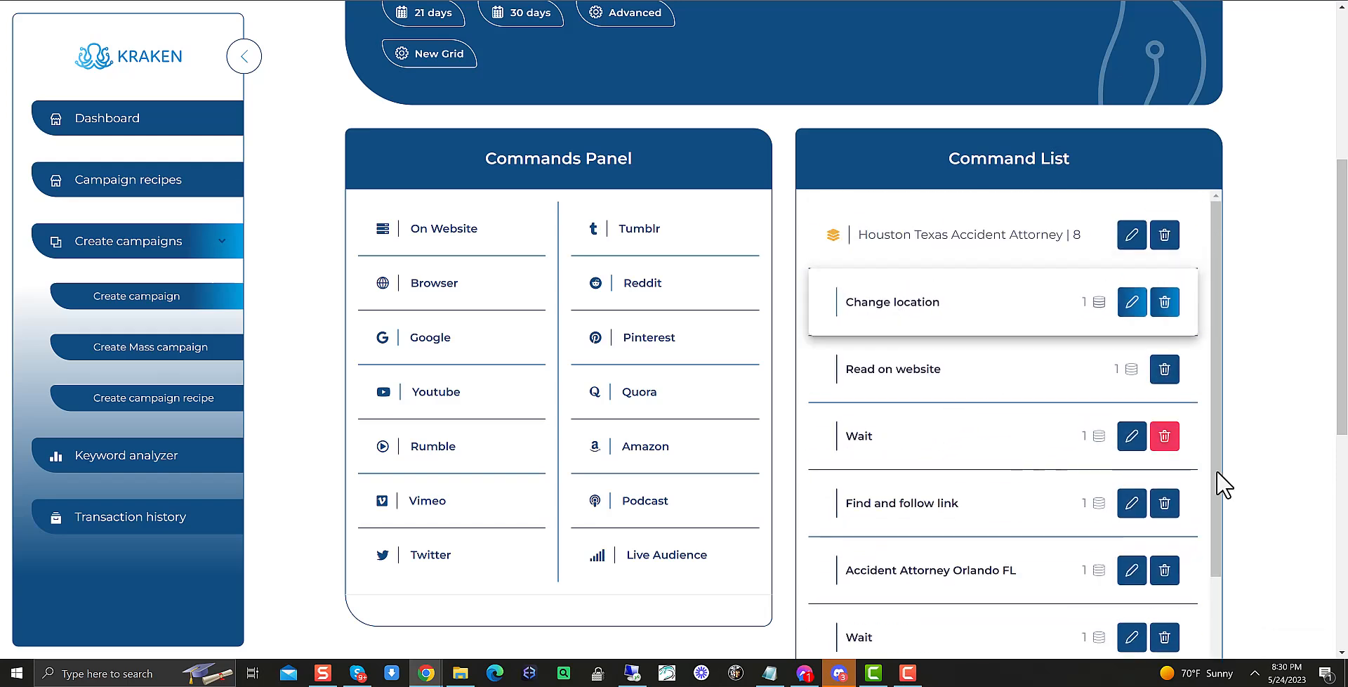
left_click_drag(969, 570, 958, 366)
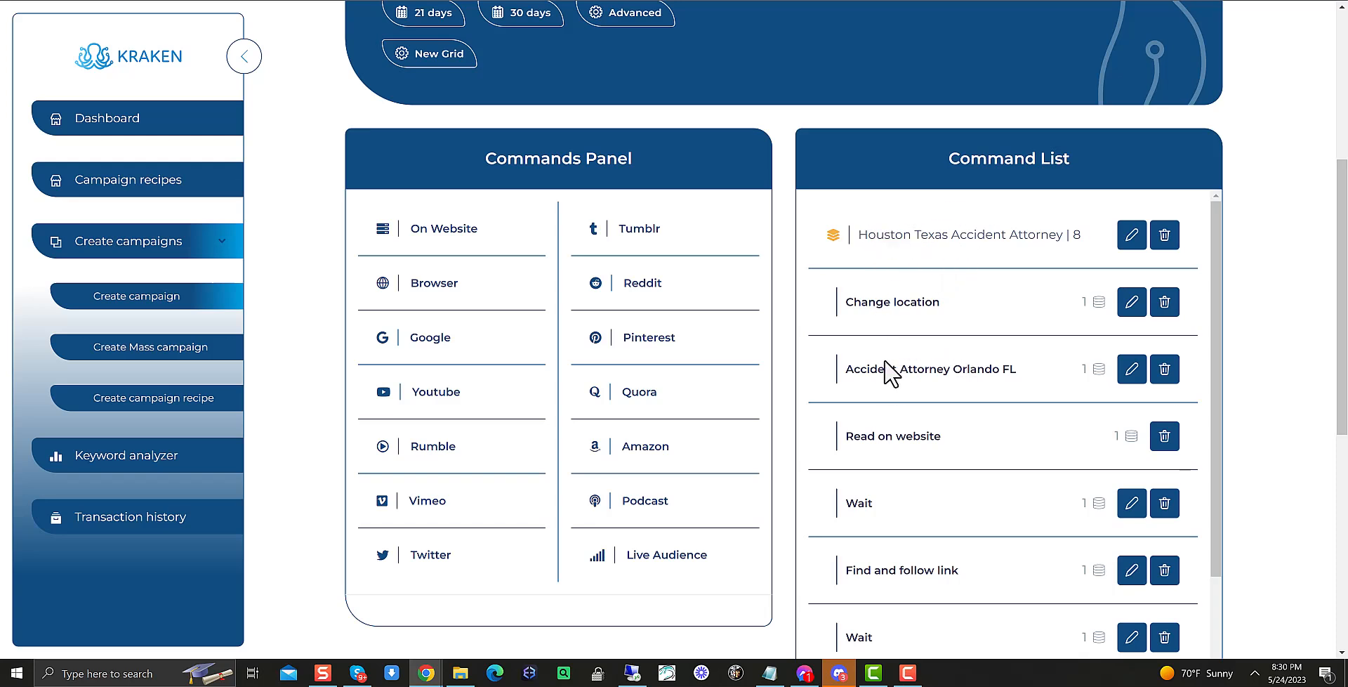
Review the rest of the command list and the checkout summary
scroll(1013, 518, "down", 2)
scroll(1013, 518, "down", 6)
scroll(1014, 533, "up", 6)
scroll(927, 533, "down", 3)
scroll(1008, 542, "down", 3)
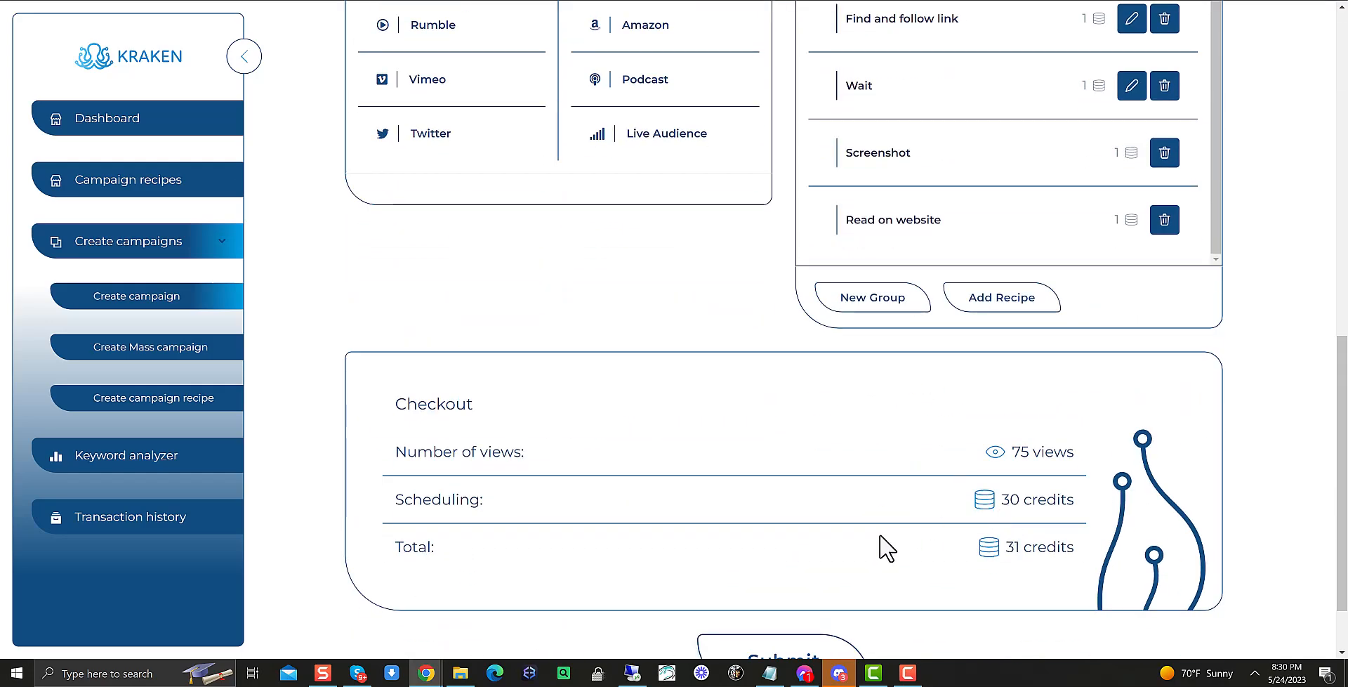
scroll(889, 546, "up", 5)
scroll(816, 449, "up", 2)
scroll(811, 450, "up", 4)
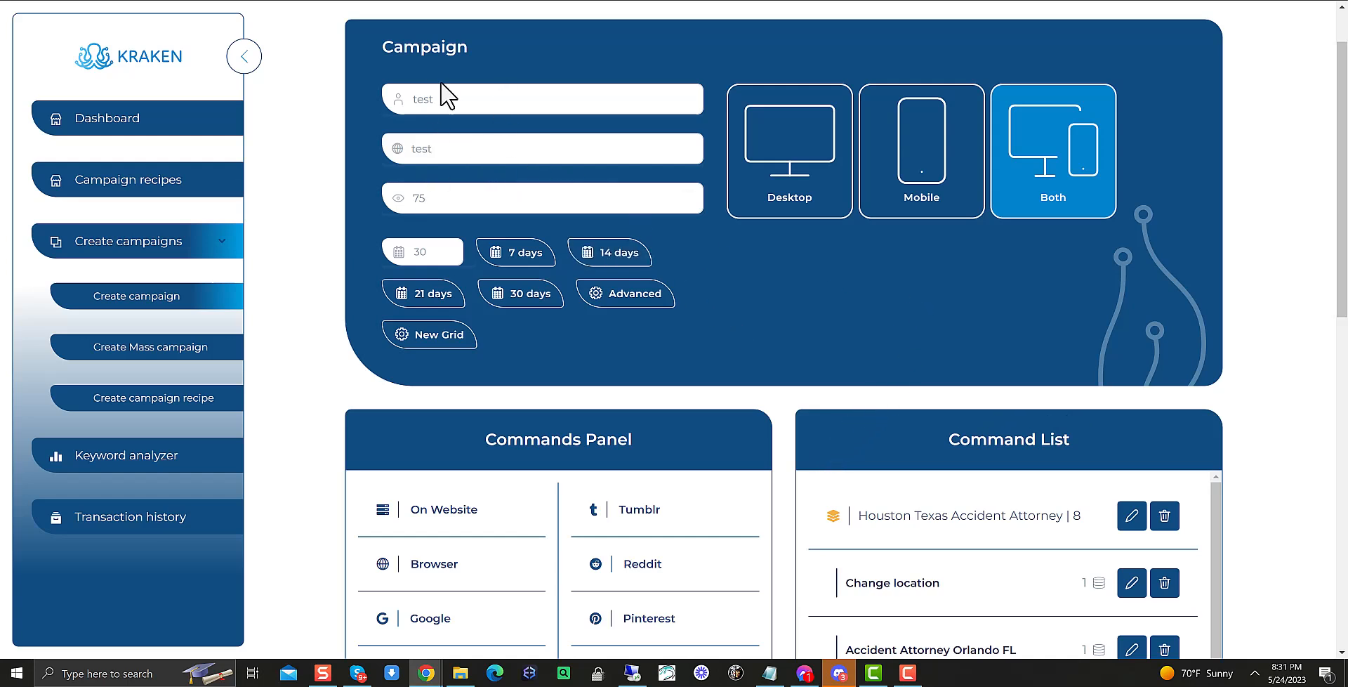
Rename the campaign to accident attorney keywords geogrid test
left_click_drag(441, 86, 378, 99)
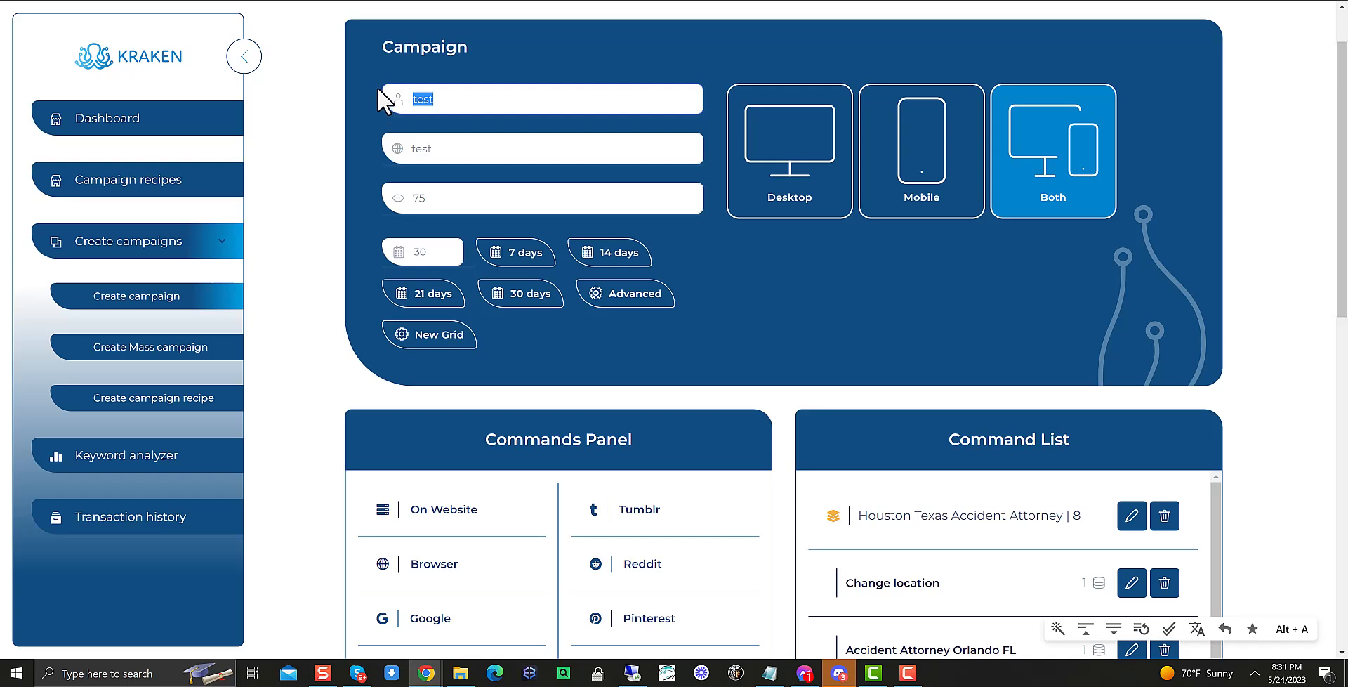
type("accident atto")
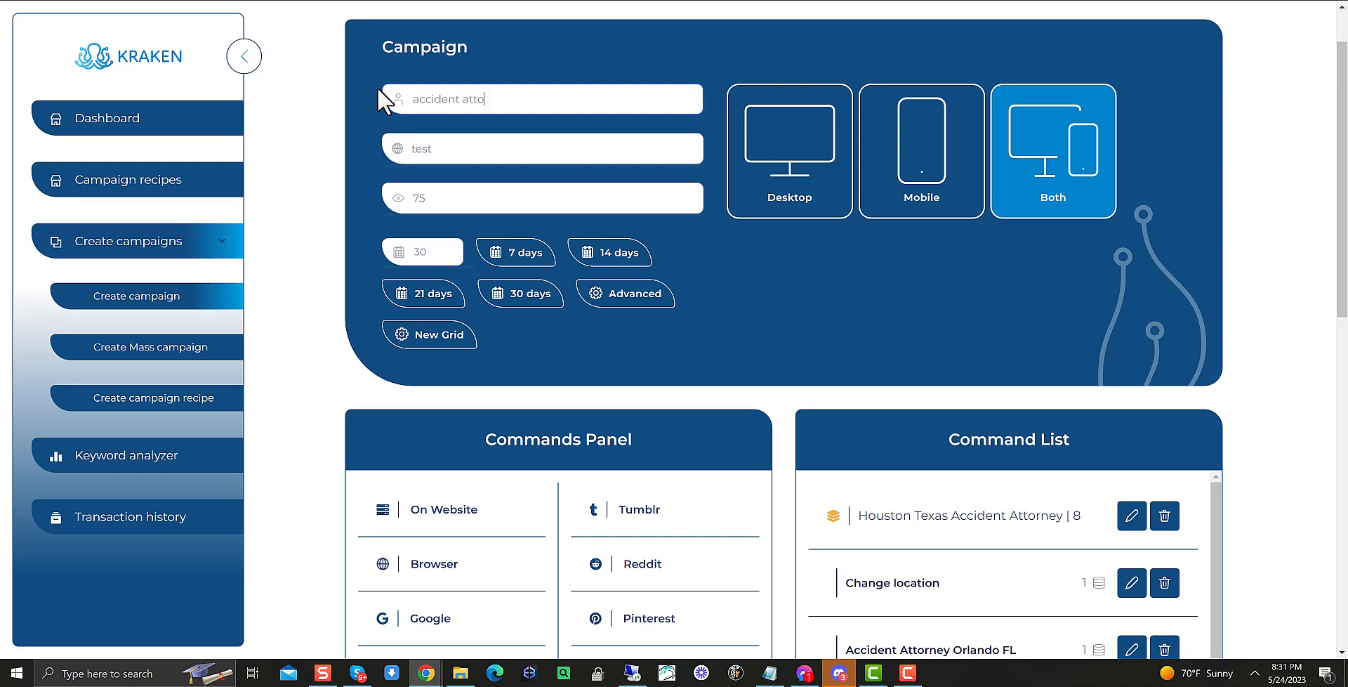
type("rney keywords geogrid")
Submit the campaign
scroll(969, 358, "down", 6)
scroll(873, 467, "down", 2)
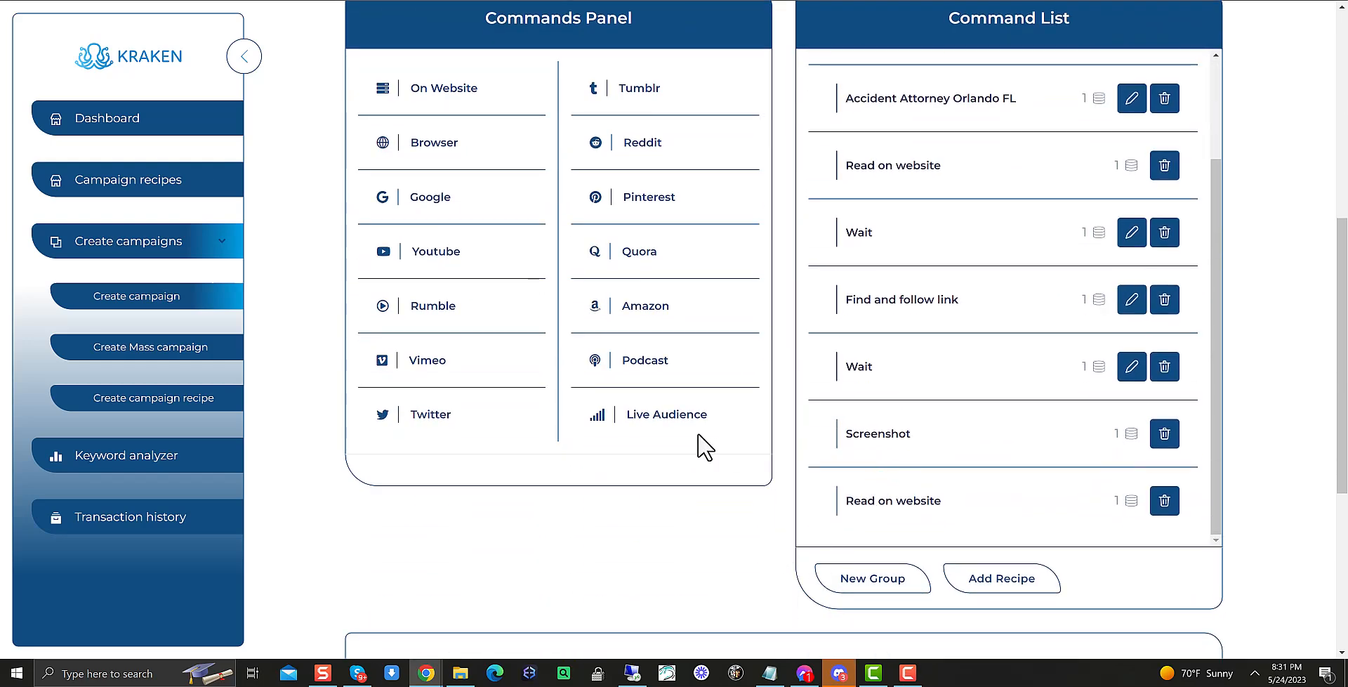
scroll(705, 447, "up", 5)
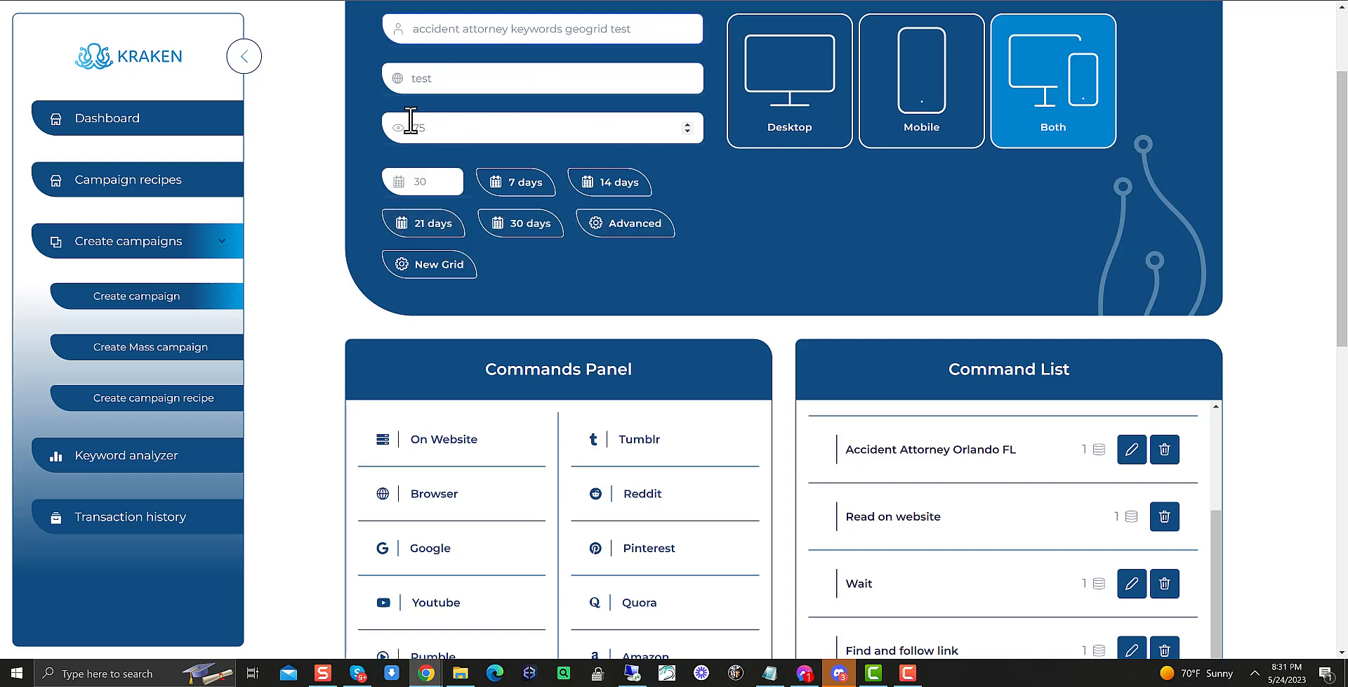
scroll(450, 85, "up", 1)
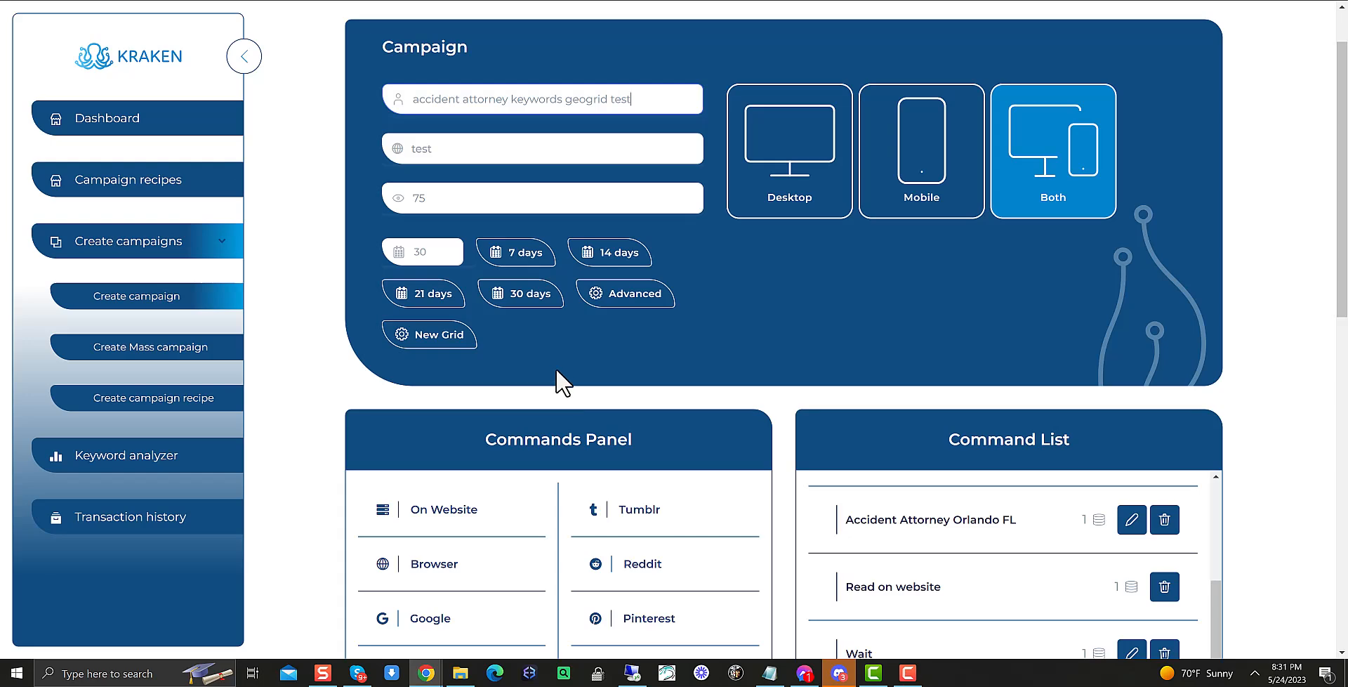
scroll(898, 301, "down", 8)
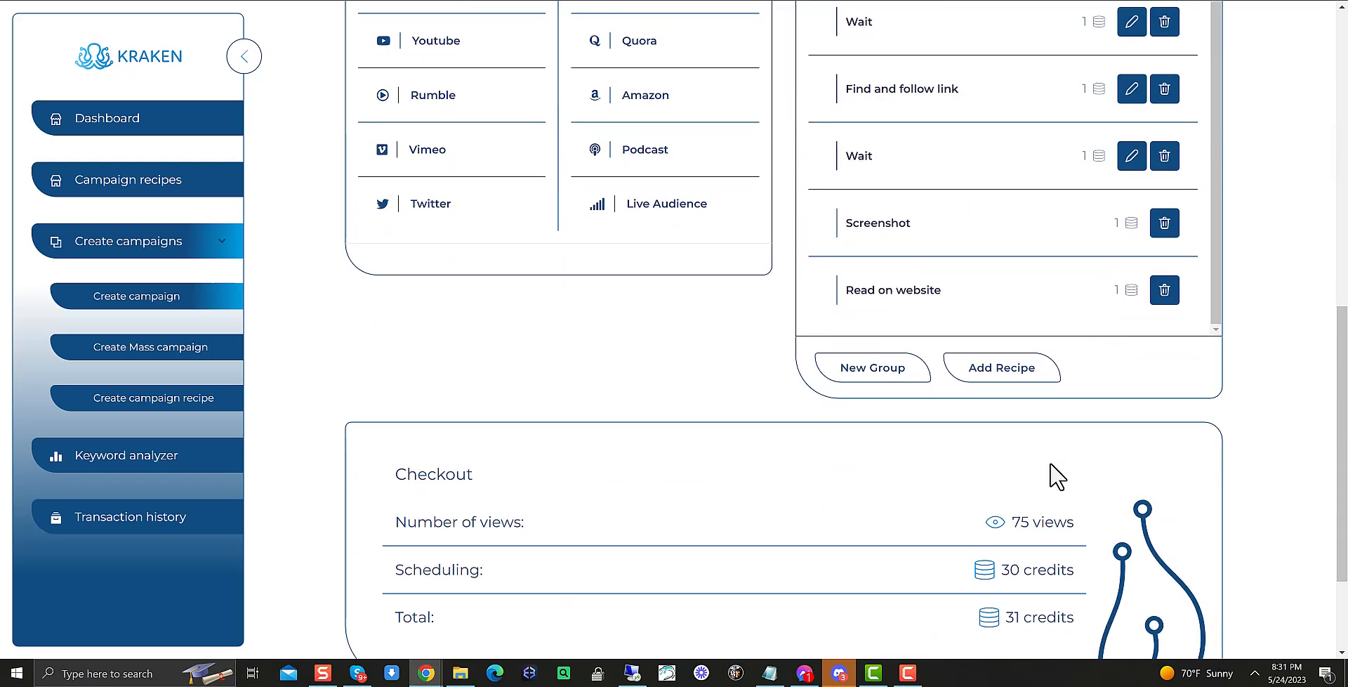
scroll(929, 551, "down", 2)
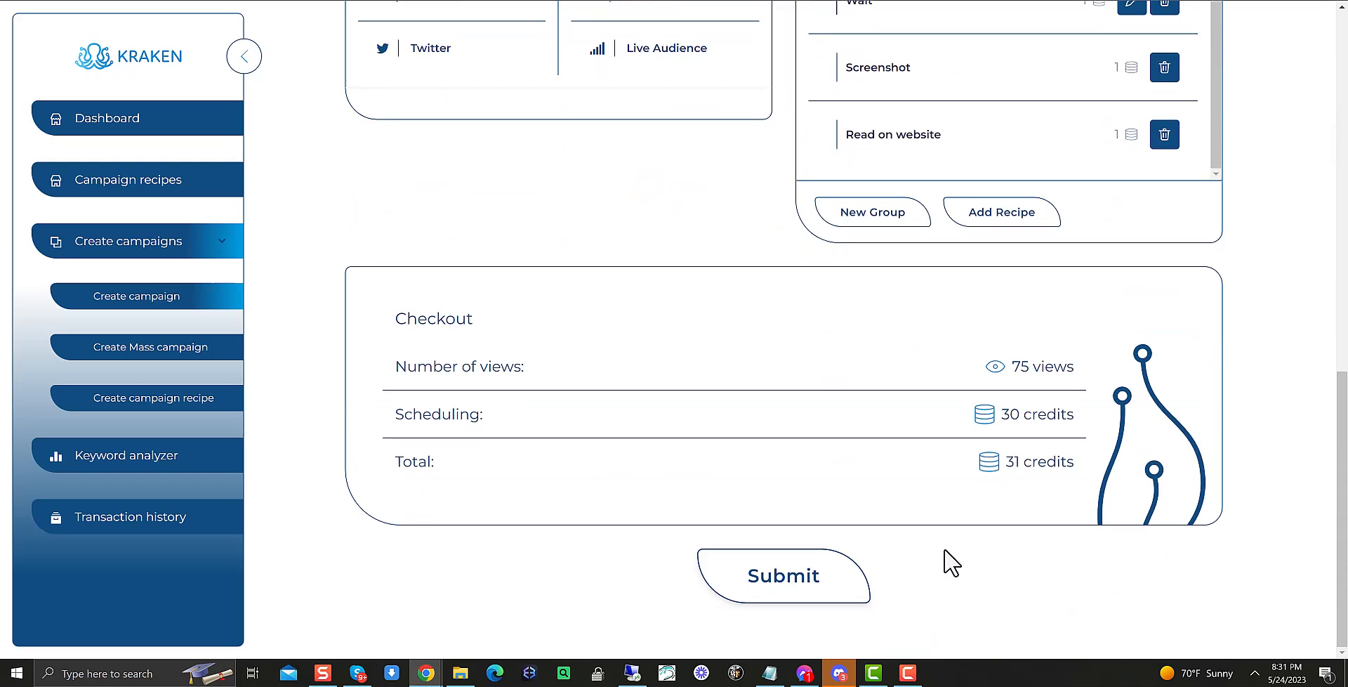
left_click(796, 581)
left_click(676, 413)
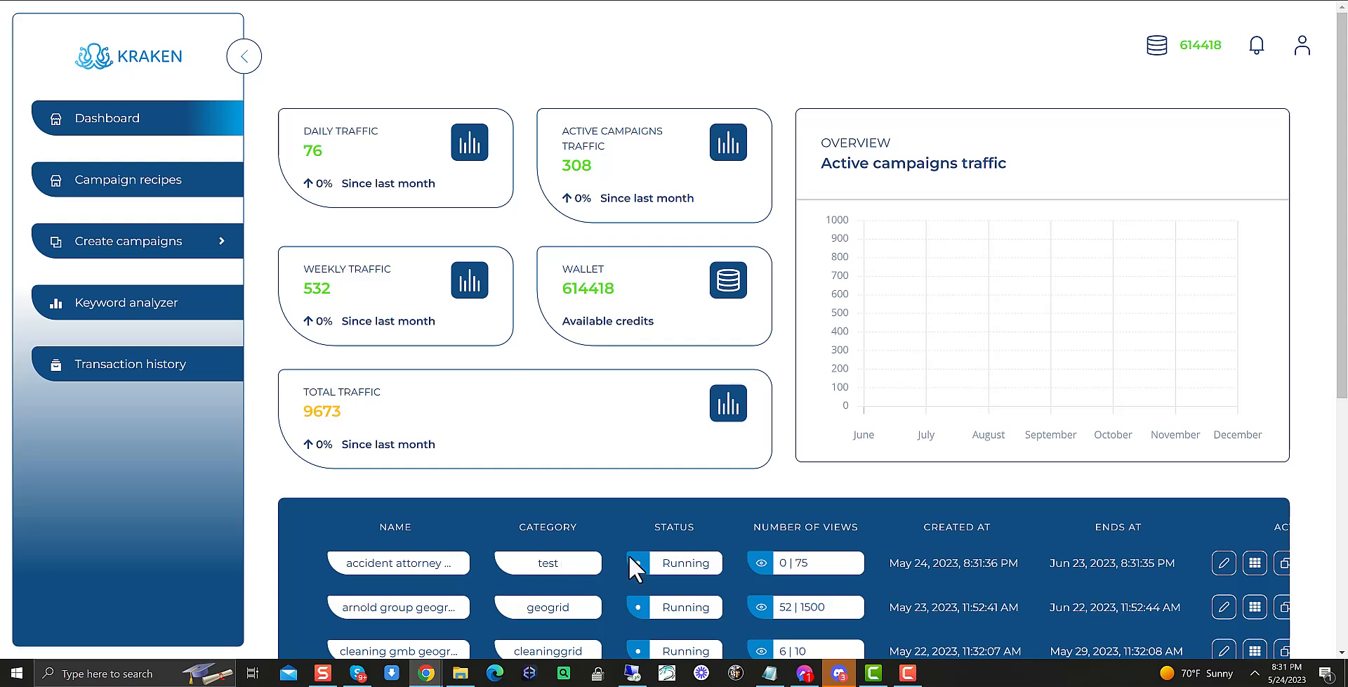
Open the geo grid ranking of the arnold group geogrid campaign and view each search term's grid
scroll(993, 535, "down", 3)
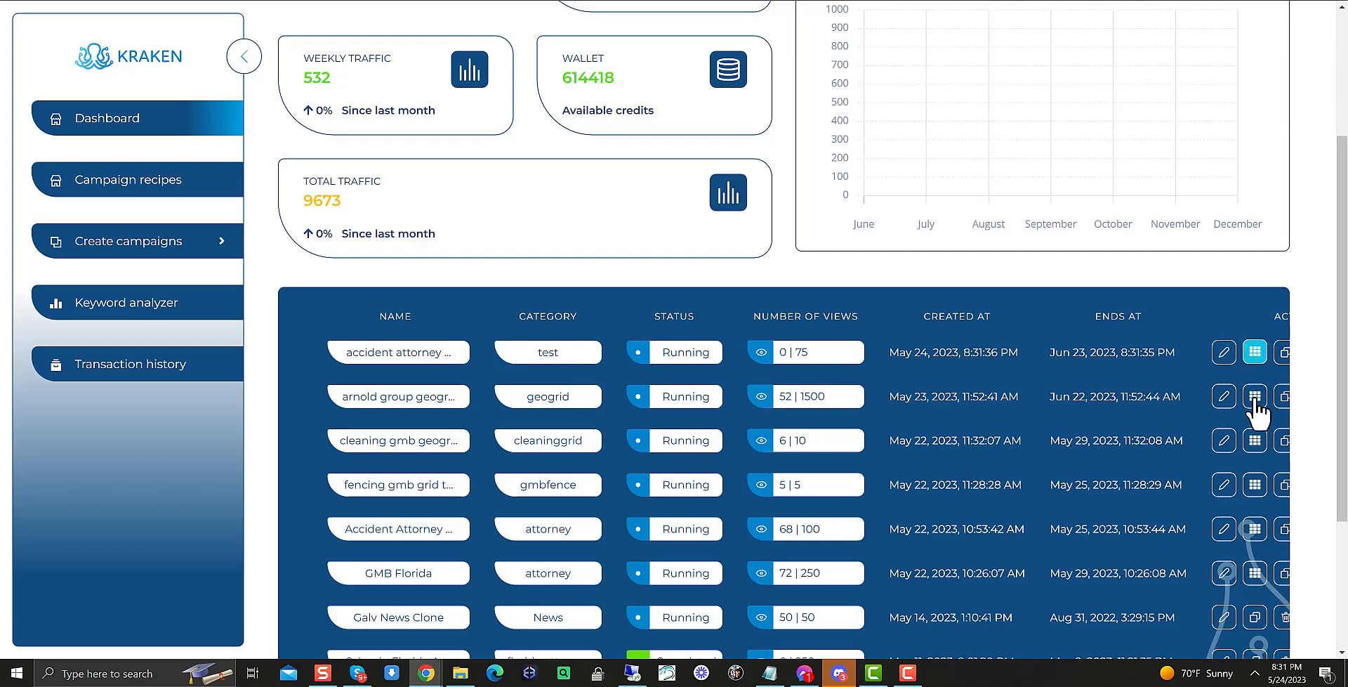
left_click(1255, 396)
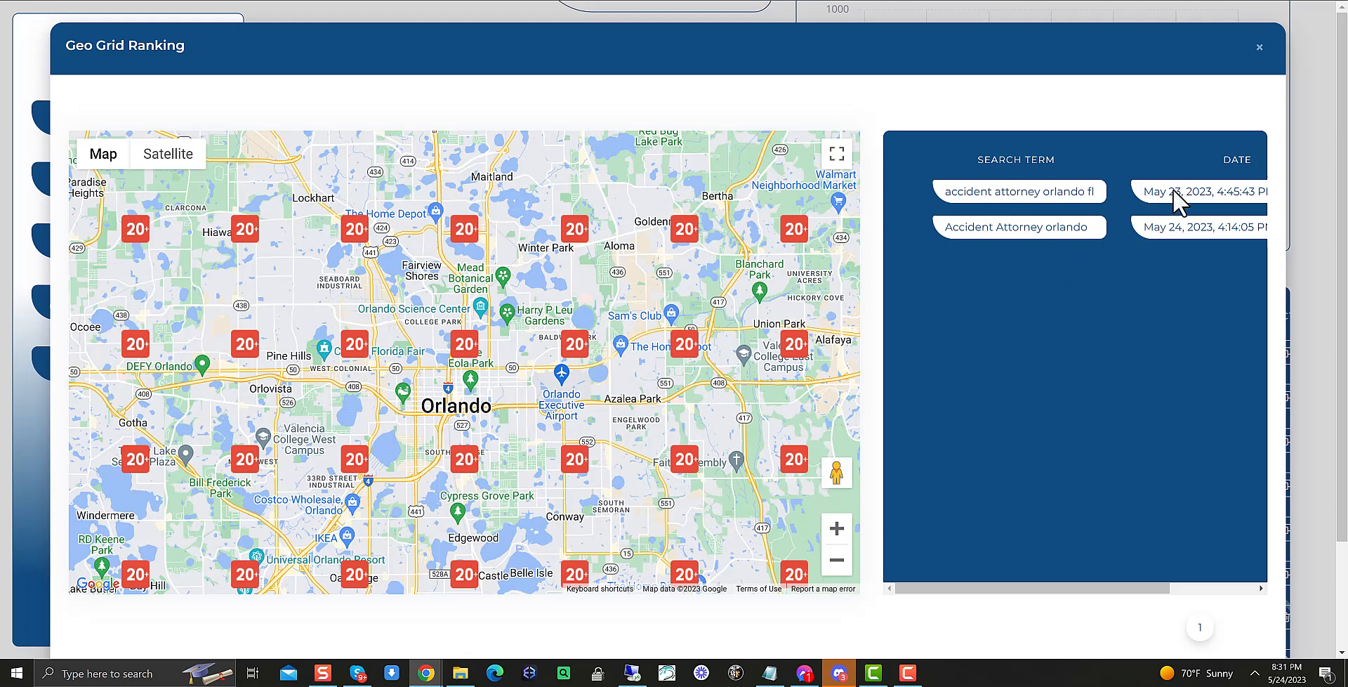
left_click(1038, 192)
scroll(674, 331, "down", 2)
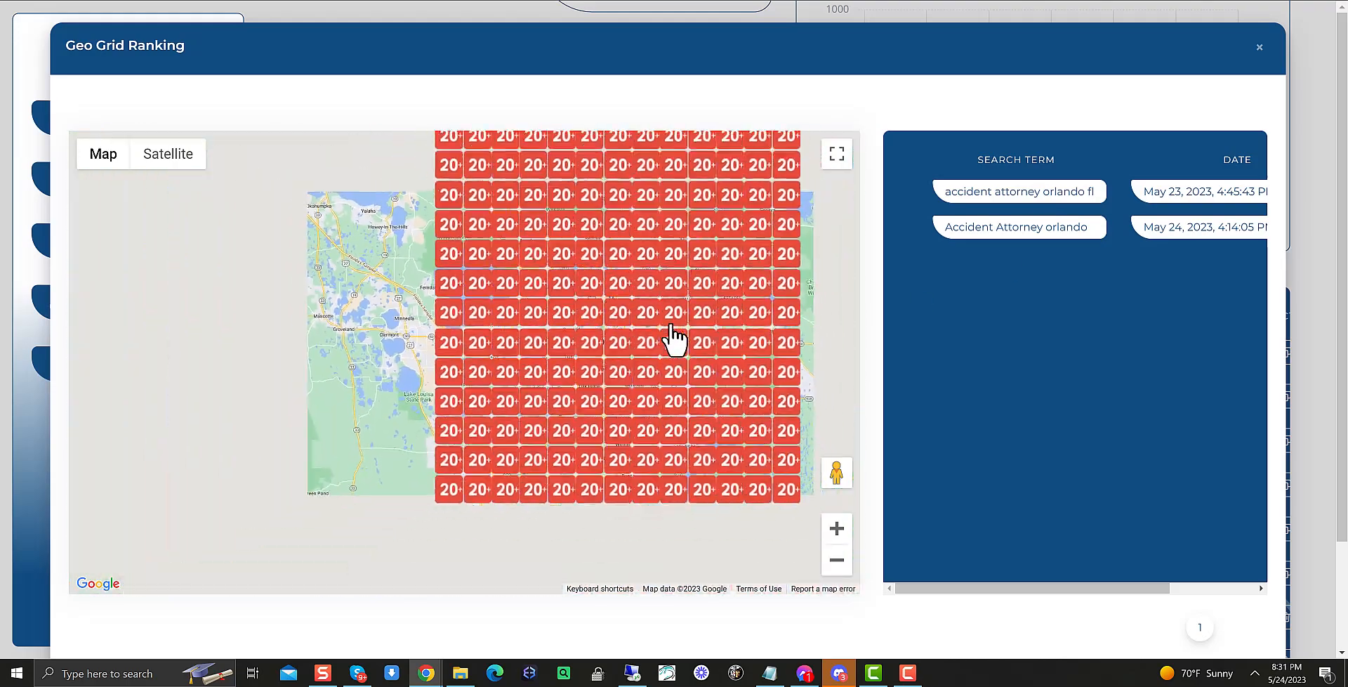
left_click(1032, 226)
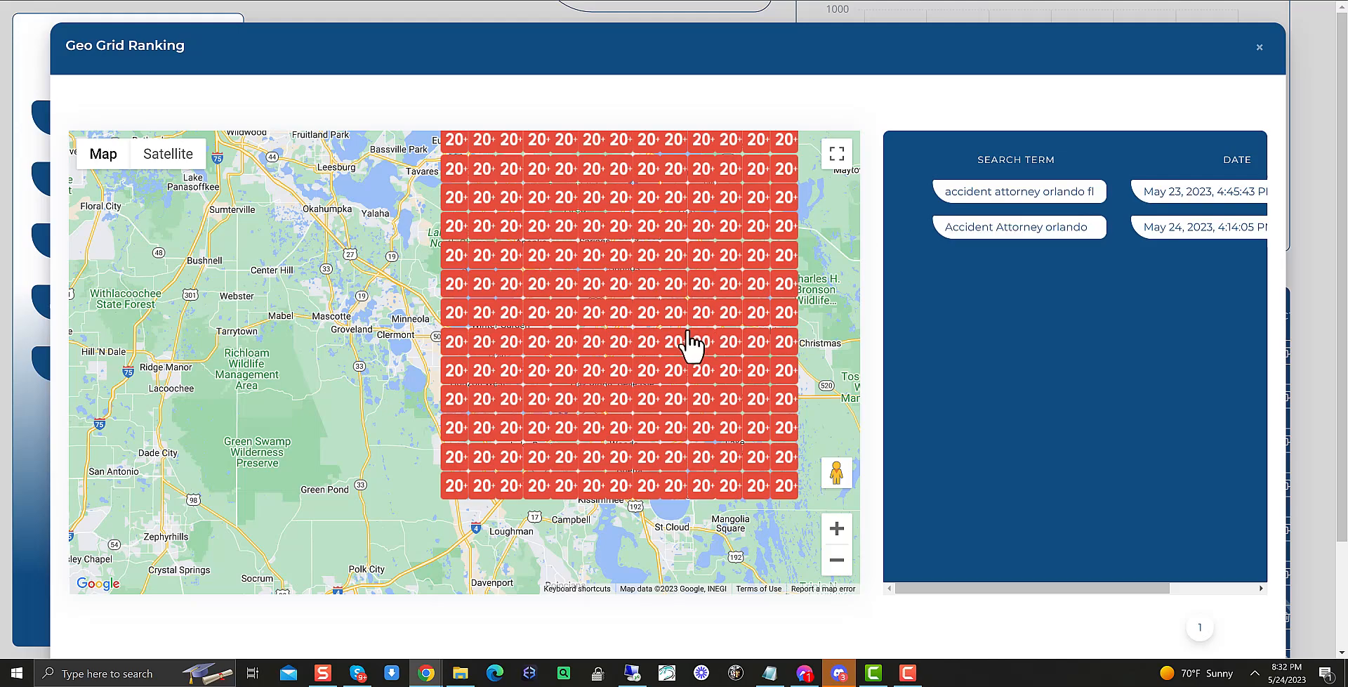
left_click_drag(1023, 232, 1028, 233)
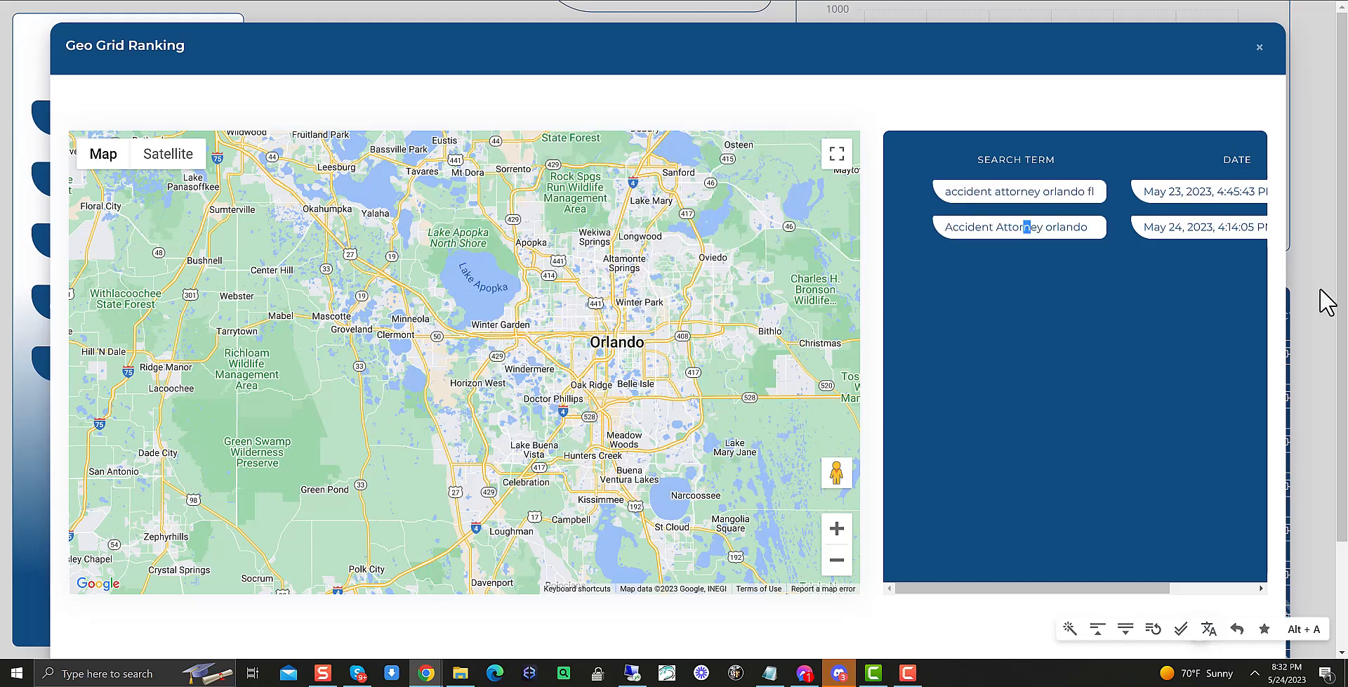
left_click(1318, 302)
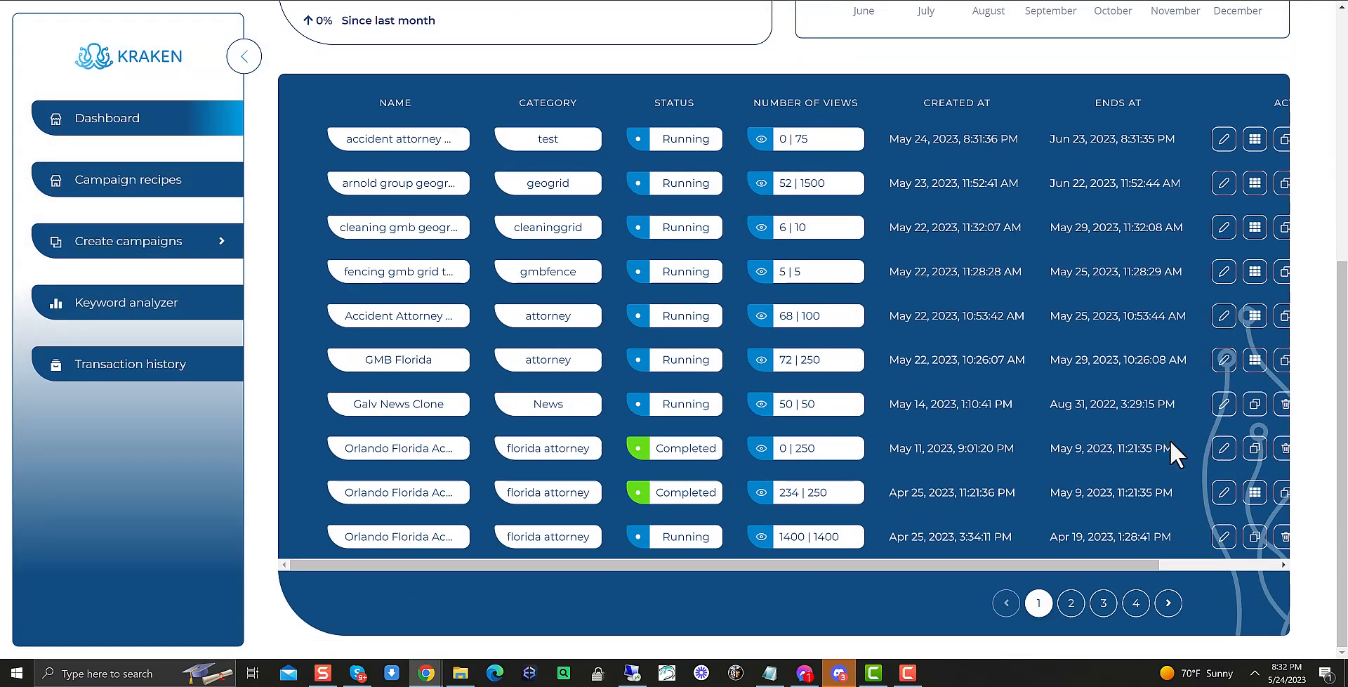
Open the geo grid ranking of the GMB Florida campaign and view each search term's grid
left_click(1255, 360)
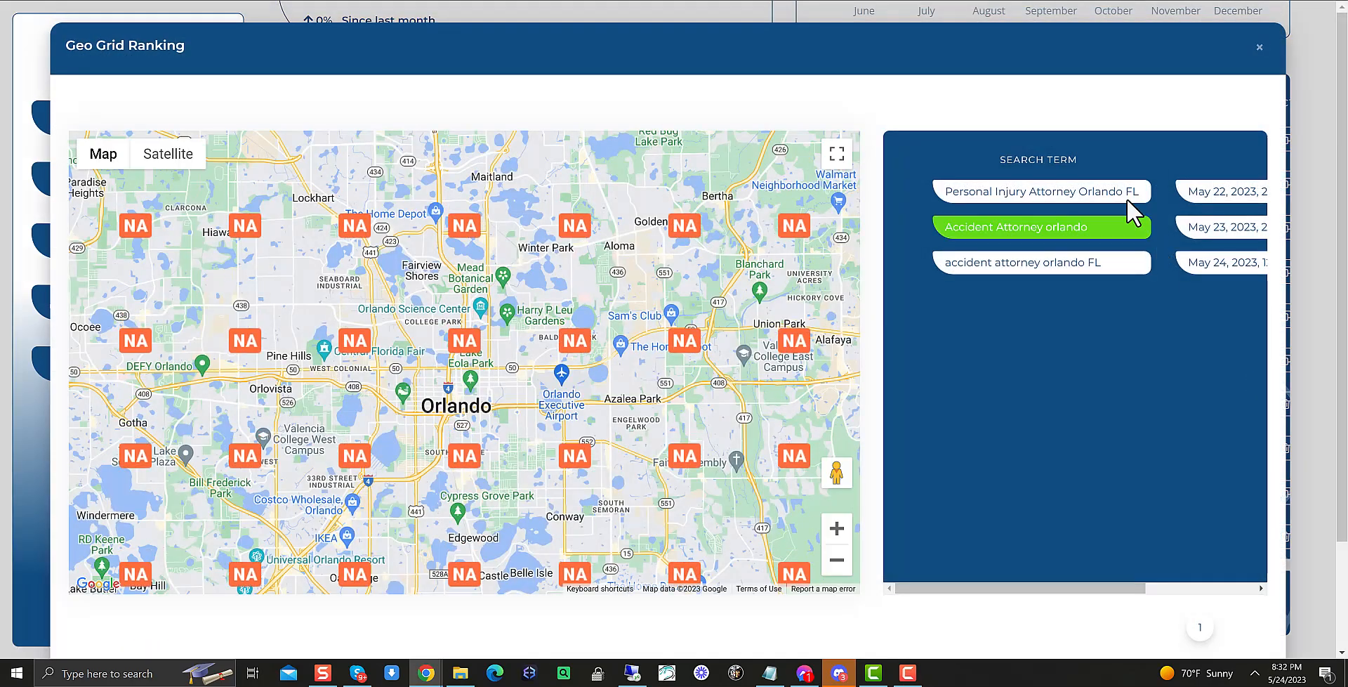
left_click(1018, 227)
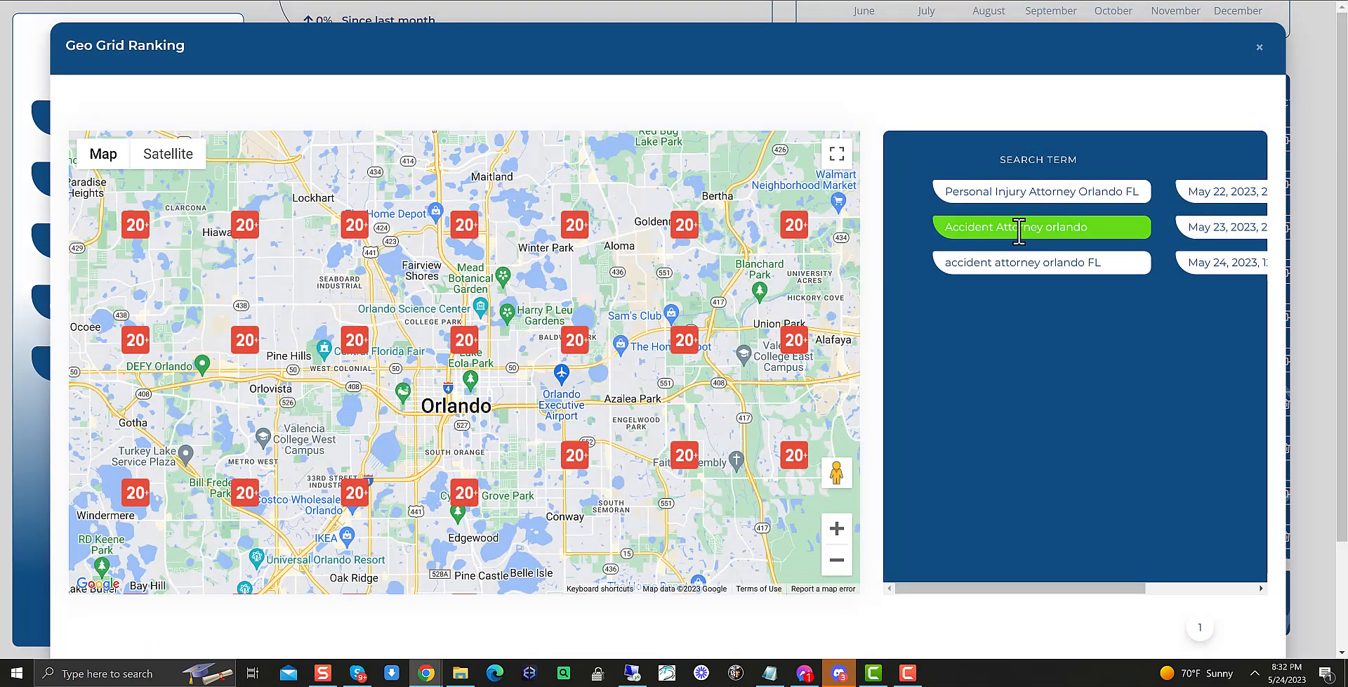
left_click(1037, 264)
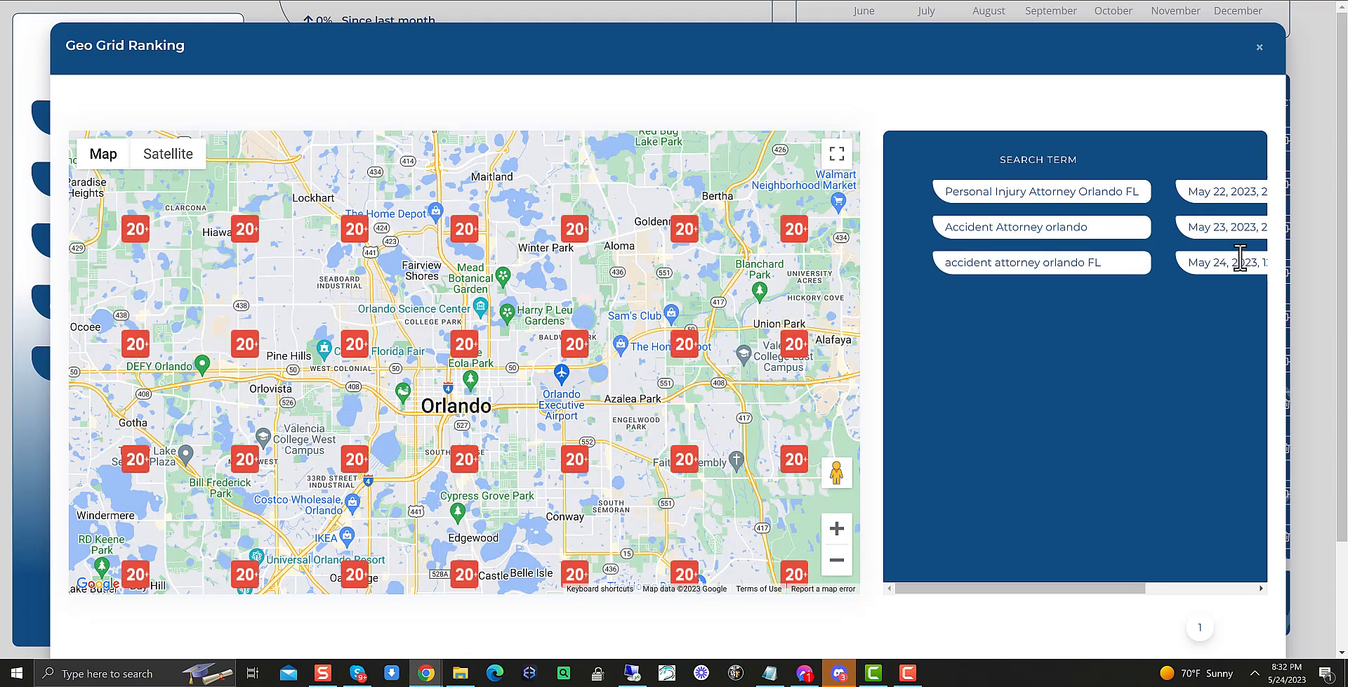
left_click(1310, 263)
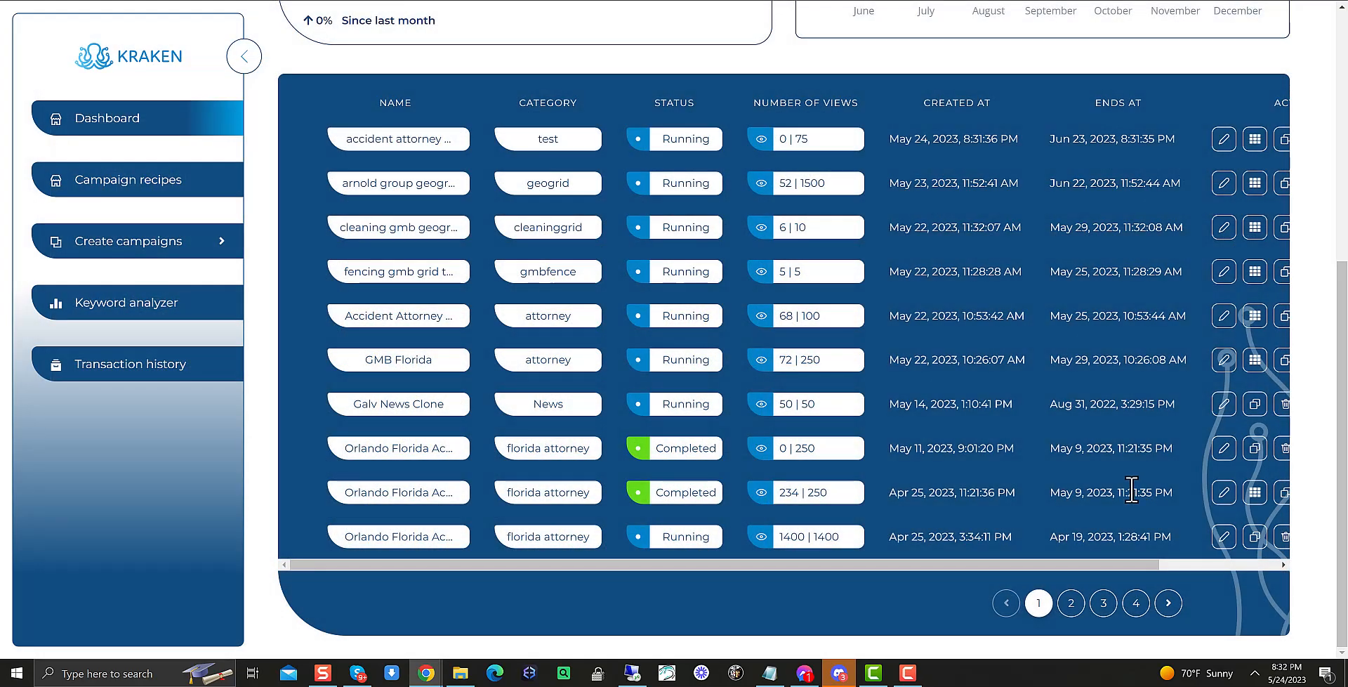
Open the geo grid ranking of the completed Orlando Florida Accident campaign, view each search term's grid, and close it
left_click(1255, 492)
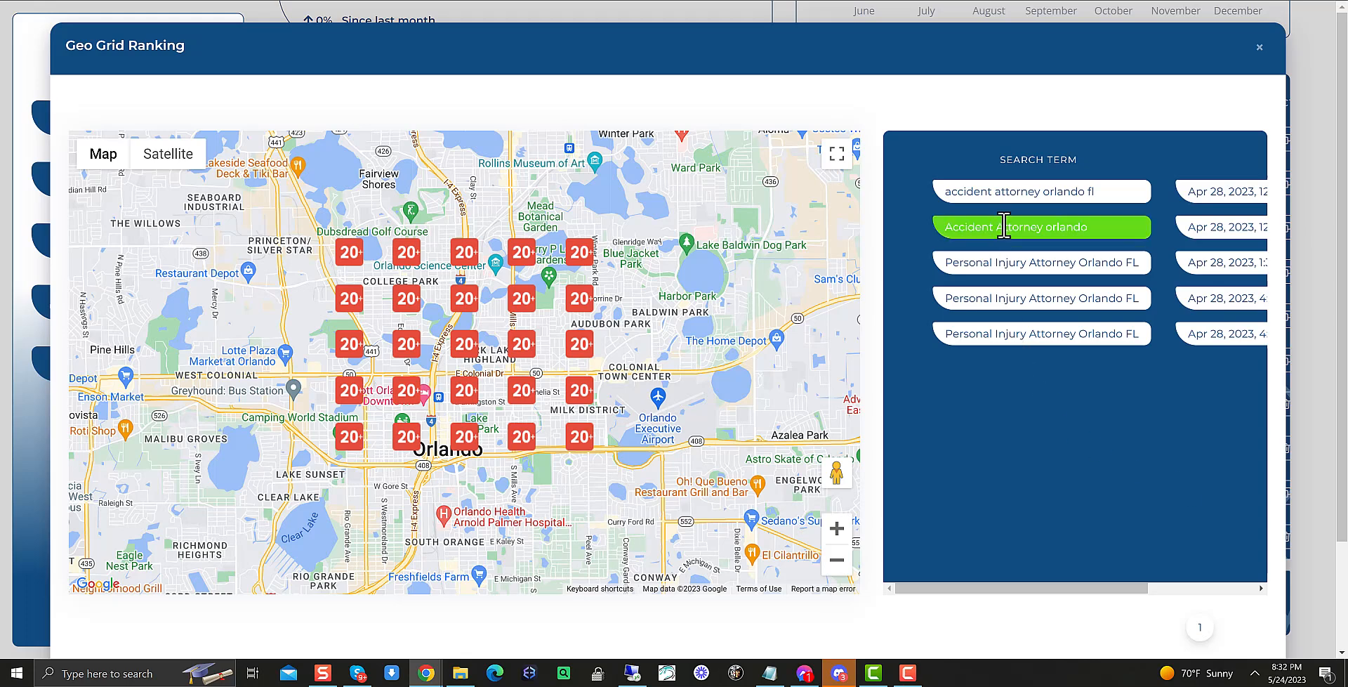
mouse_move(527, 313)
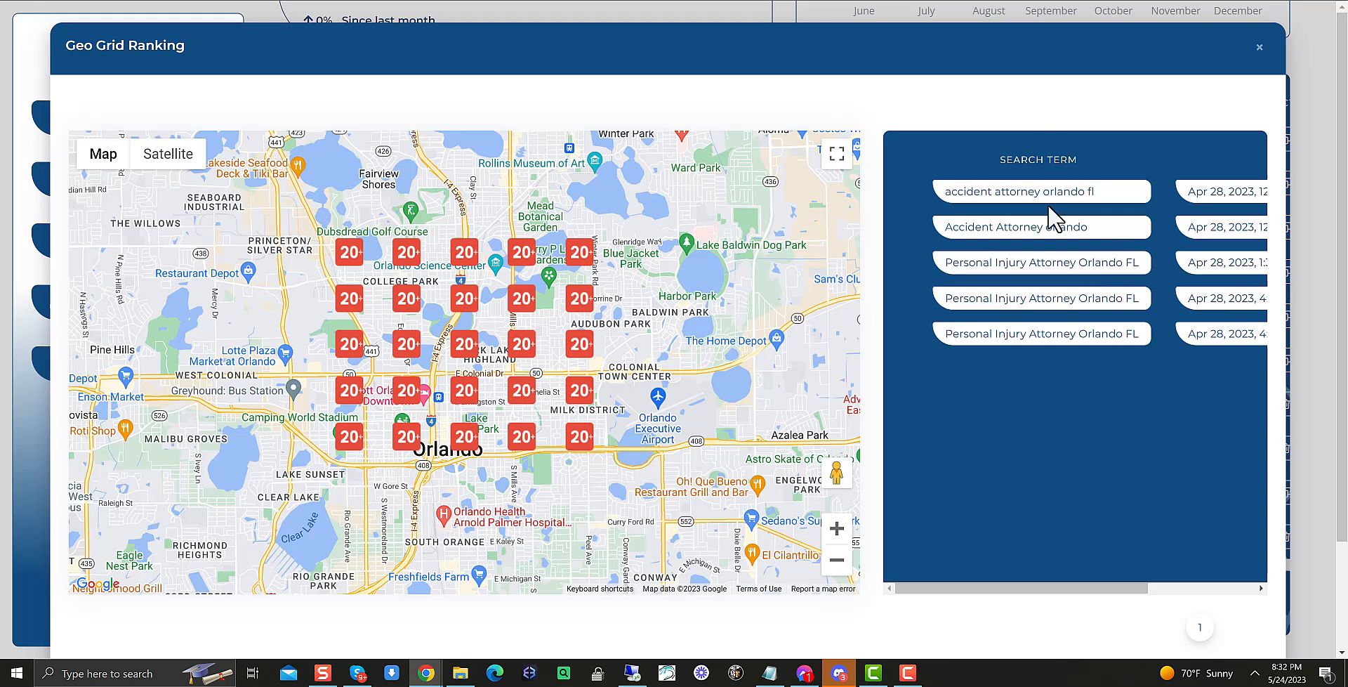
left_click(1026, 233)
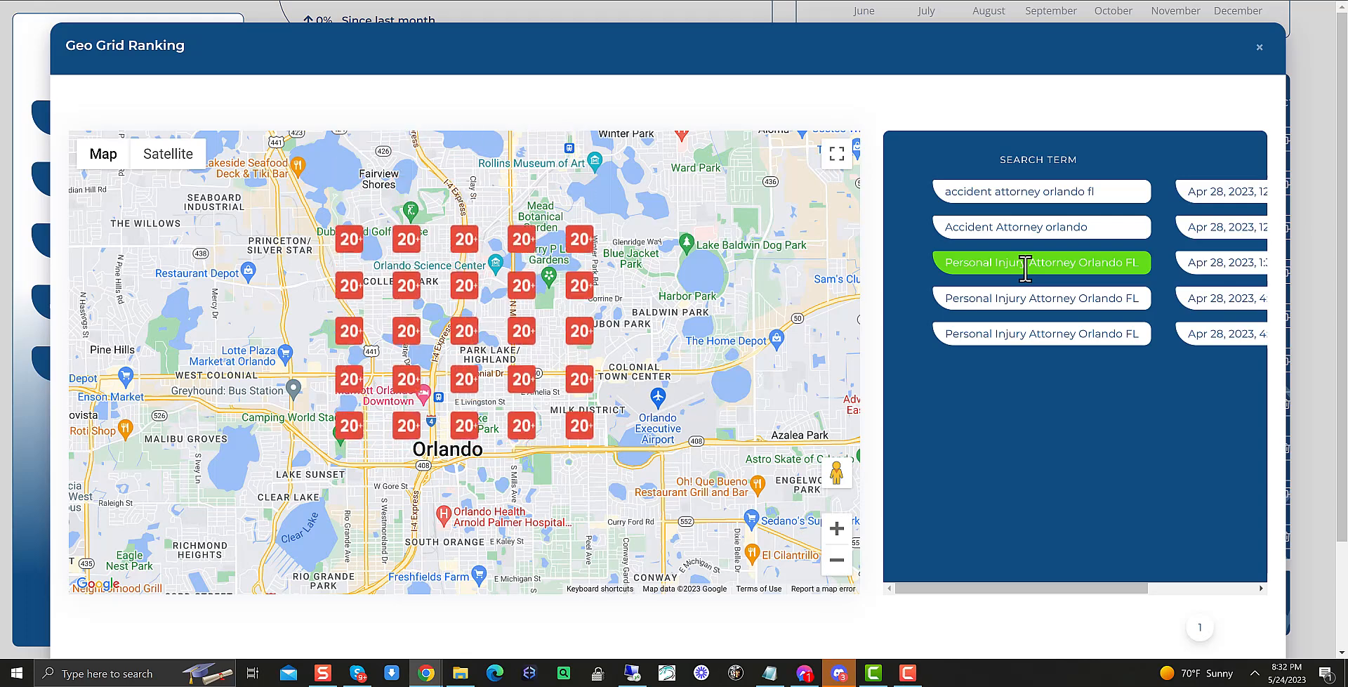
left_click(1017, 304)
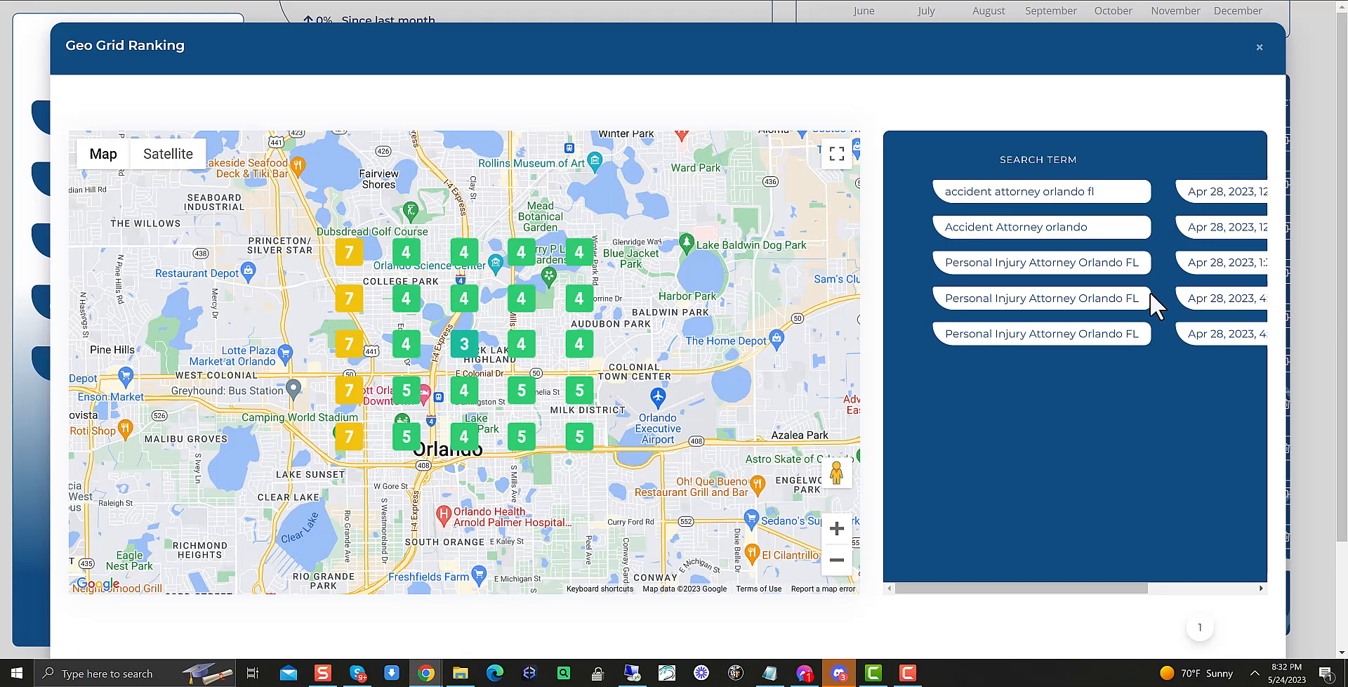
left_click(1314, 139)
Check the geo grid rankings of the arnold group geogrid and accident attorney test campaigns, closing each afterwards
scroll(1203, 276, "up", 3)
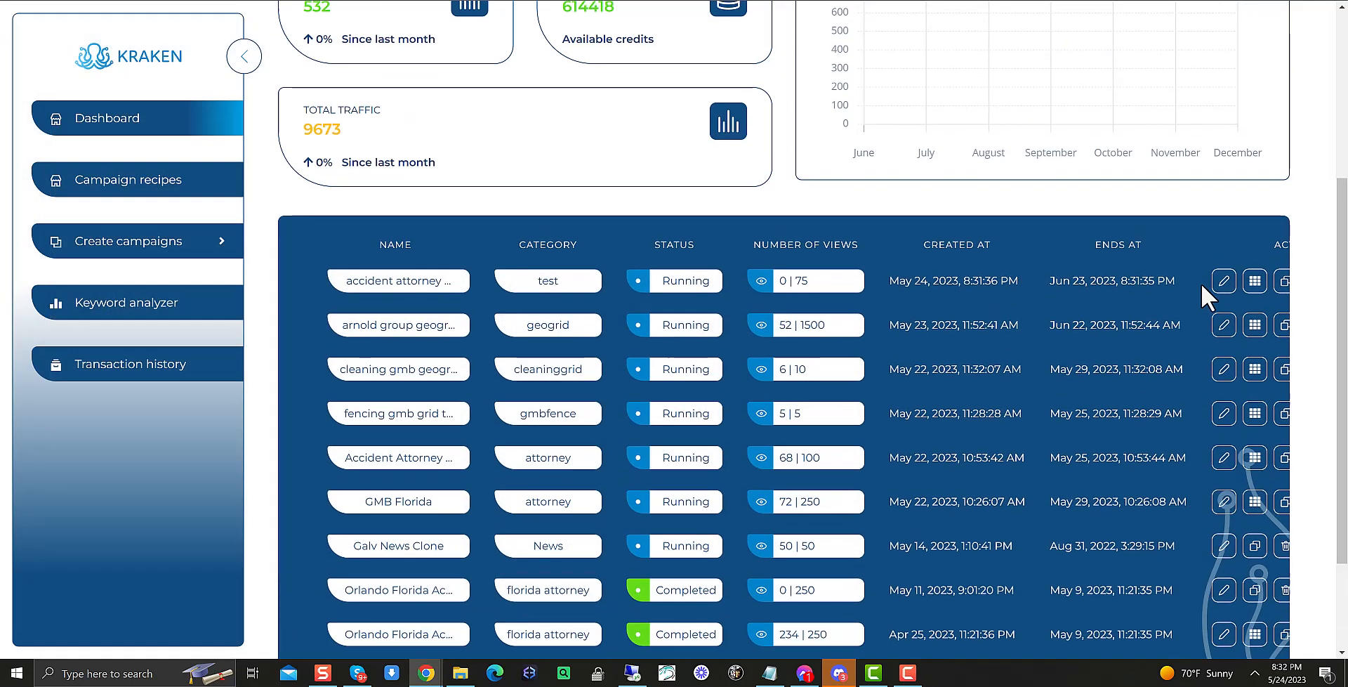
scroll(1212, 348, "down", 1)
left_click(1257, 323)
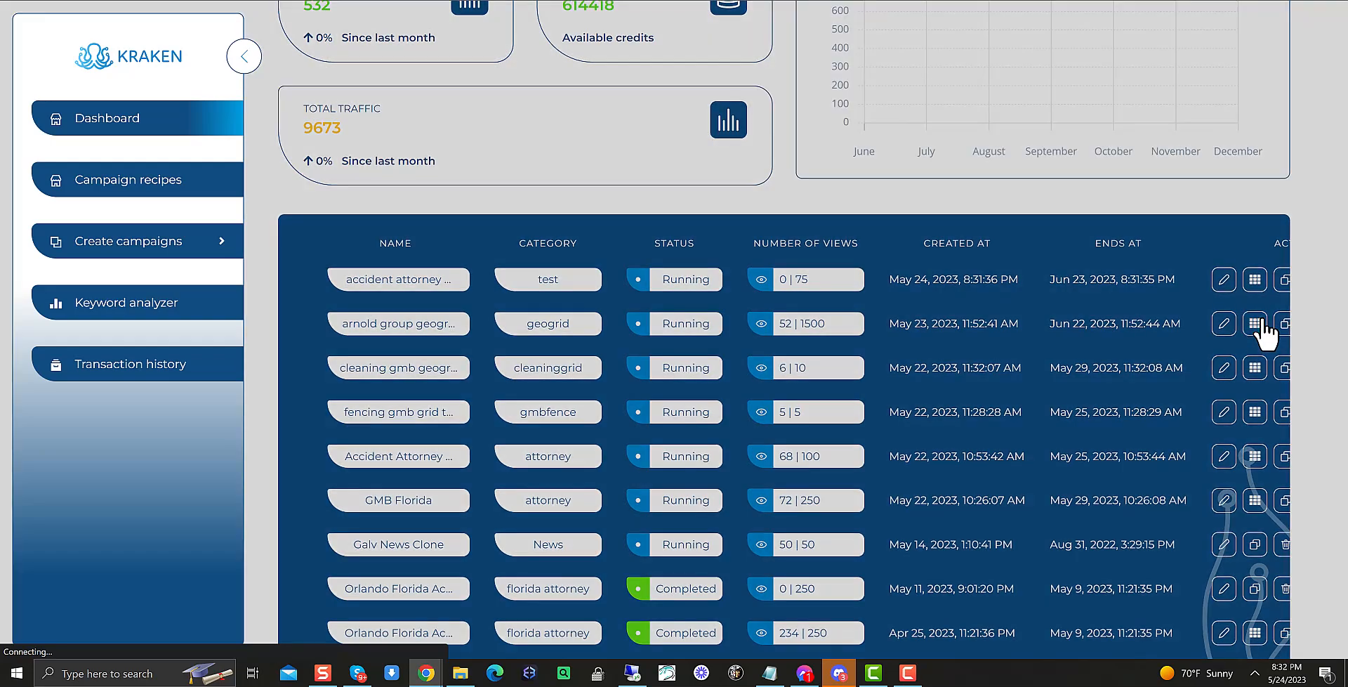
scroll(623, 351, "down", 4)
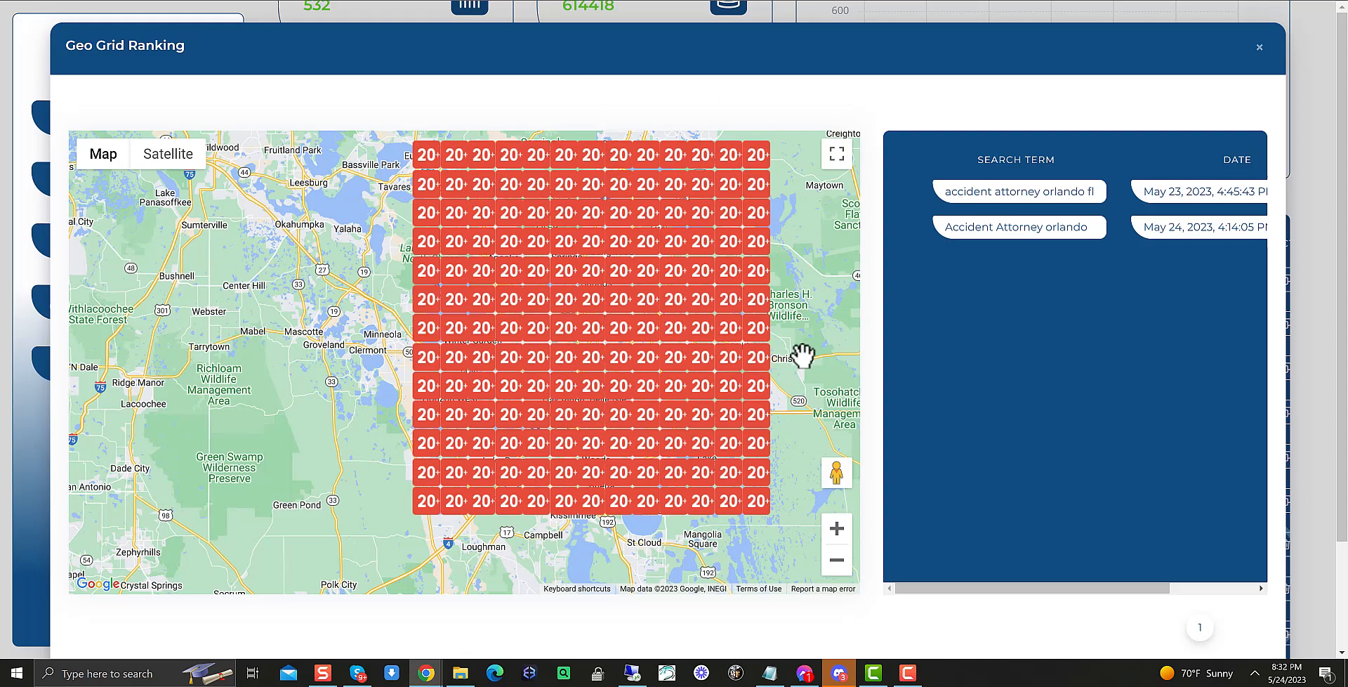
left_click(1319, 182)
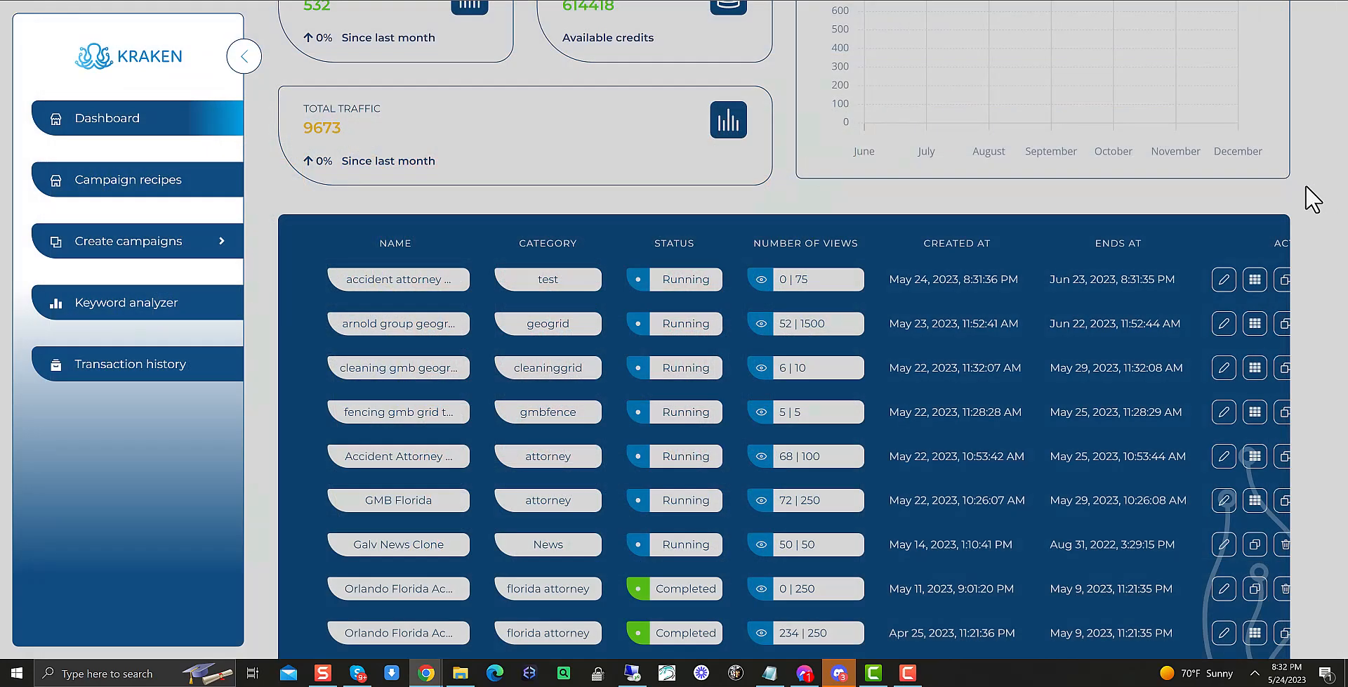
left_click(1255, 280)
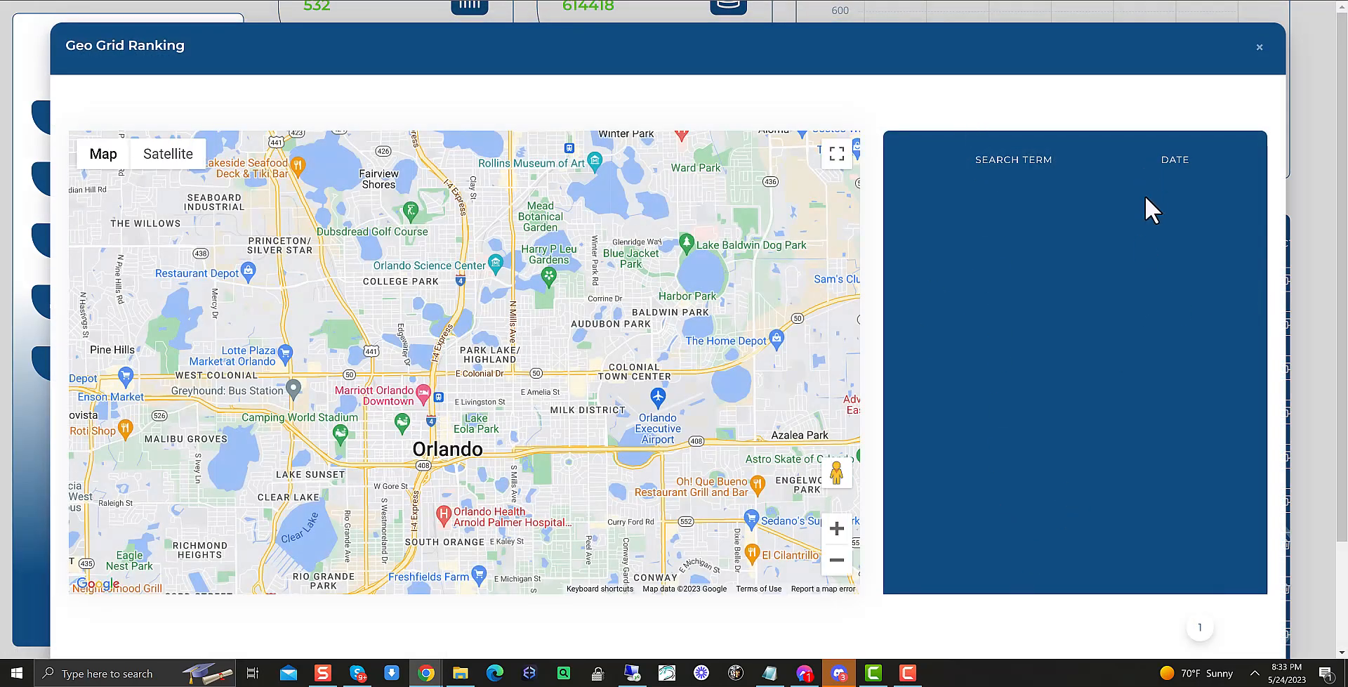
left_click(1322, 186)
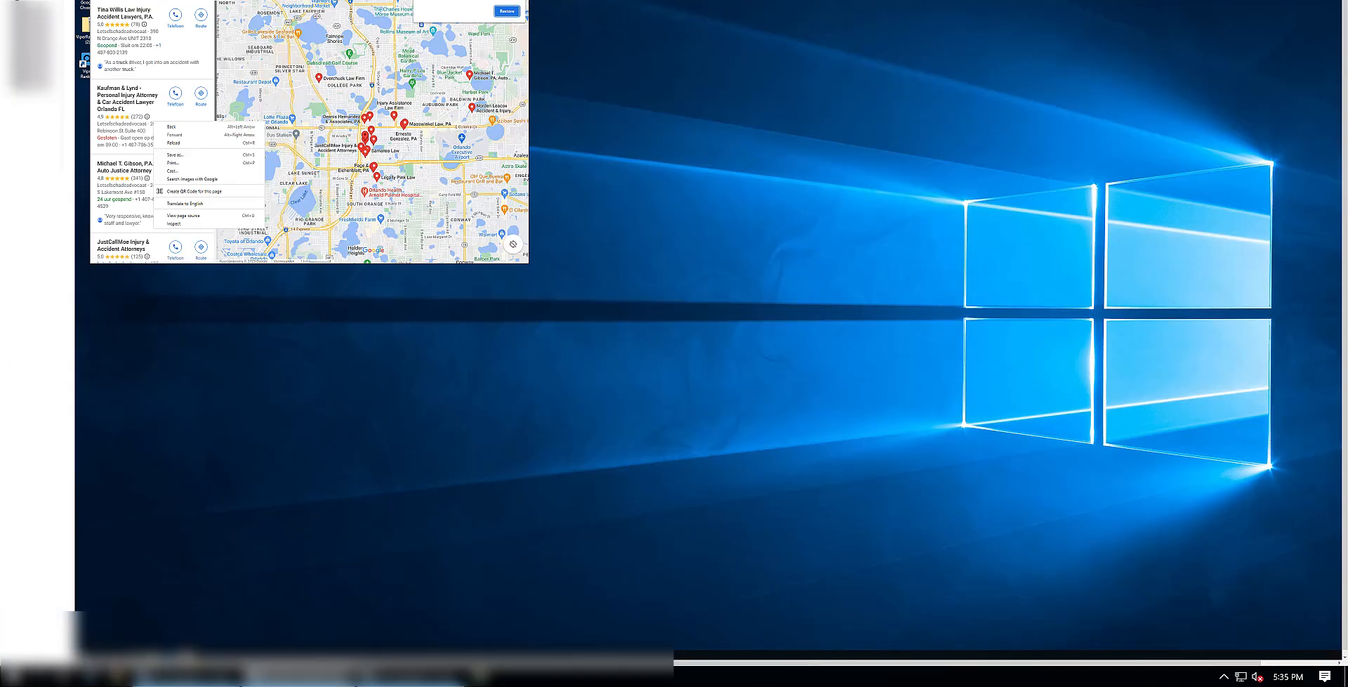
Review the truck accident attorney orlando search in the Google Maps browser window and its geo grid ranking in the campaign
left_click(322, 12)
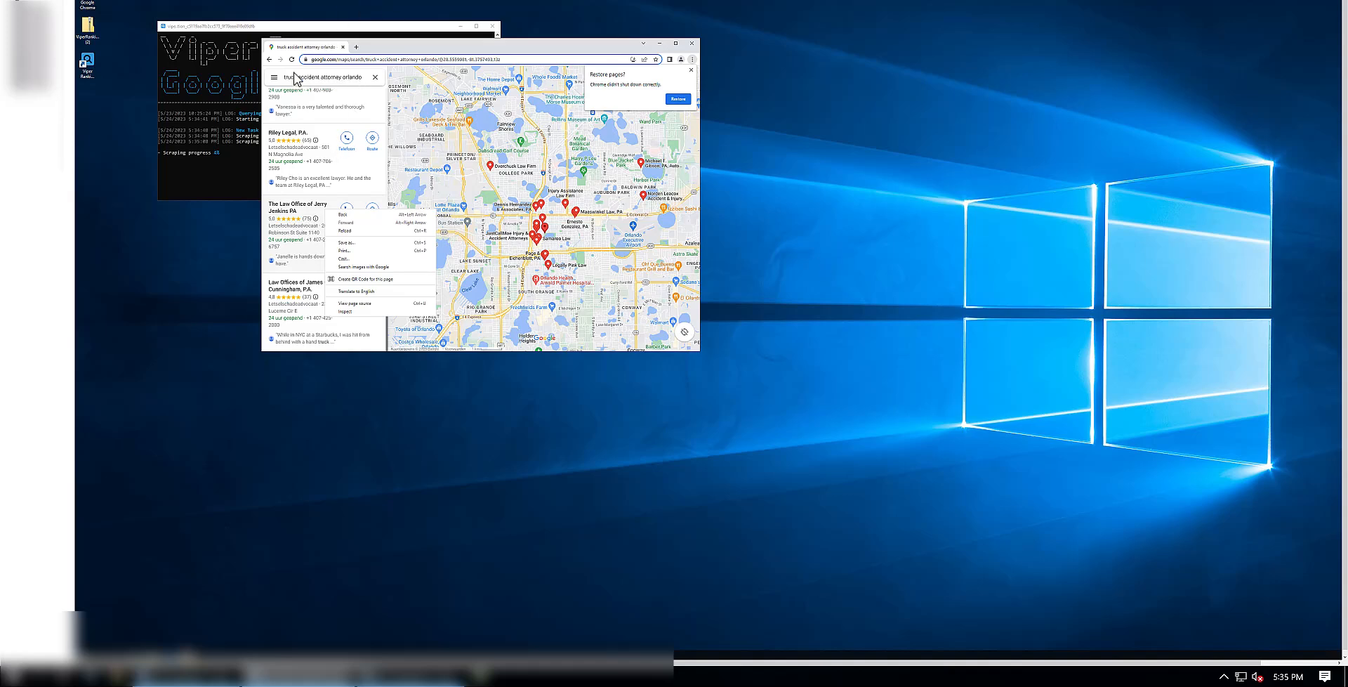
left_click(382, 43)
left_click_drag(372, 46, 340, 49)
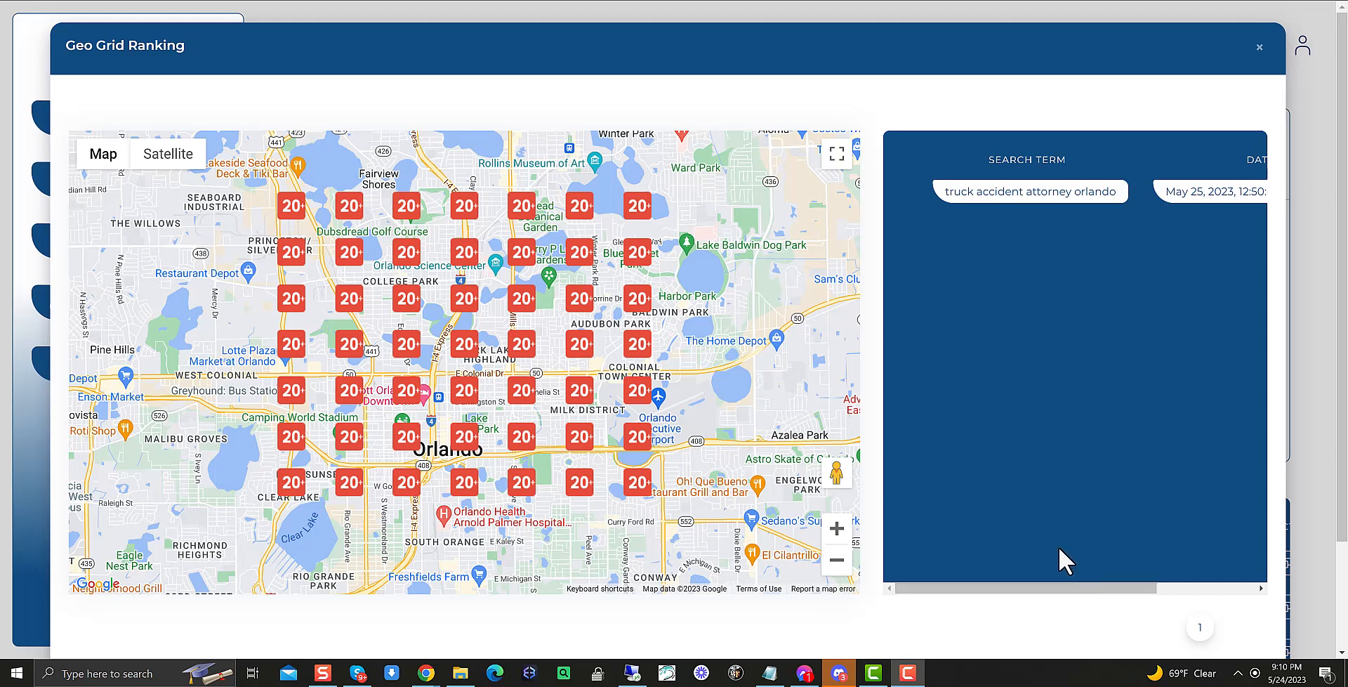
left_click_drag(1032, 593, 1002, 578)
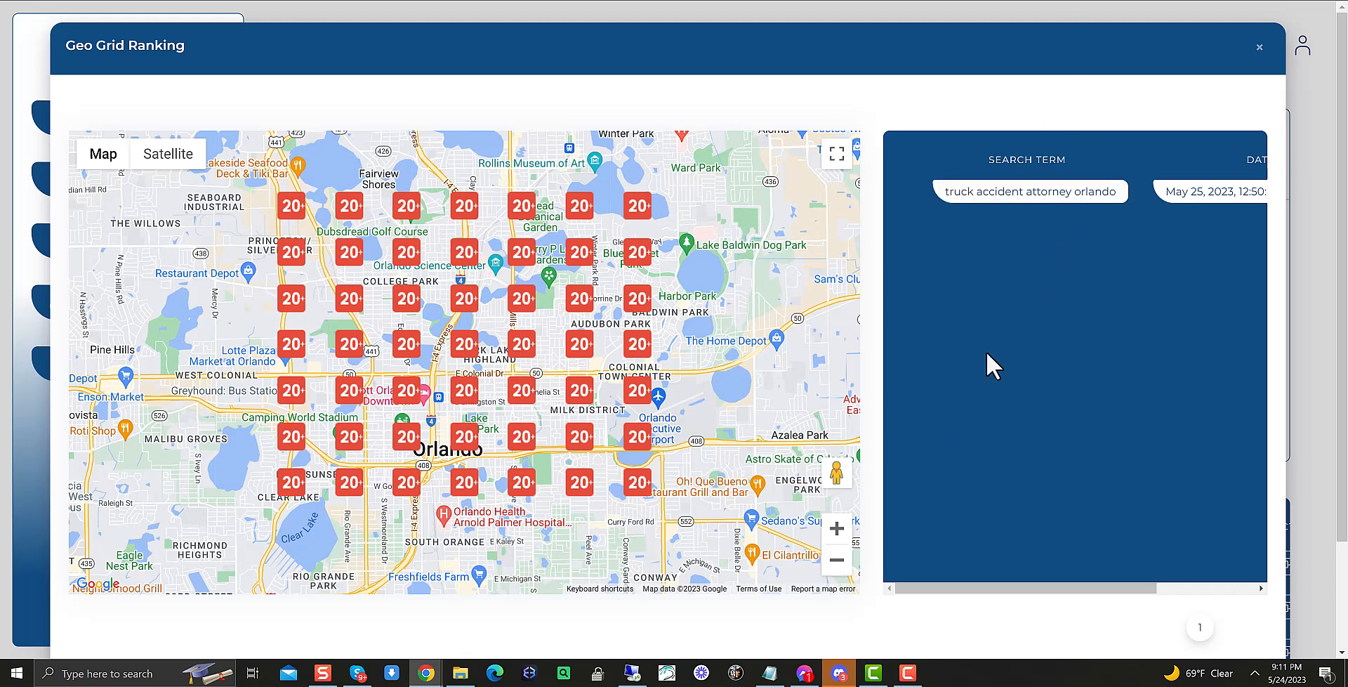
left_click_drag(1047, 588, 1002, 555)
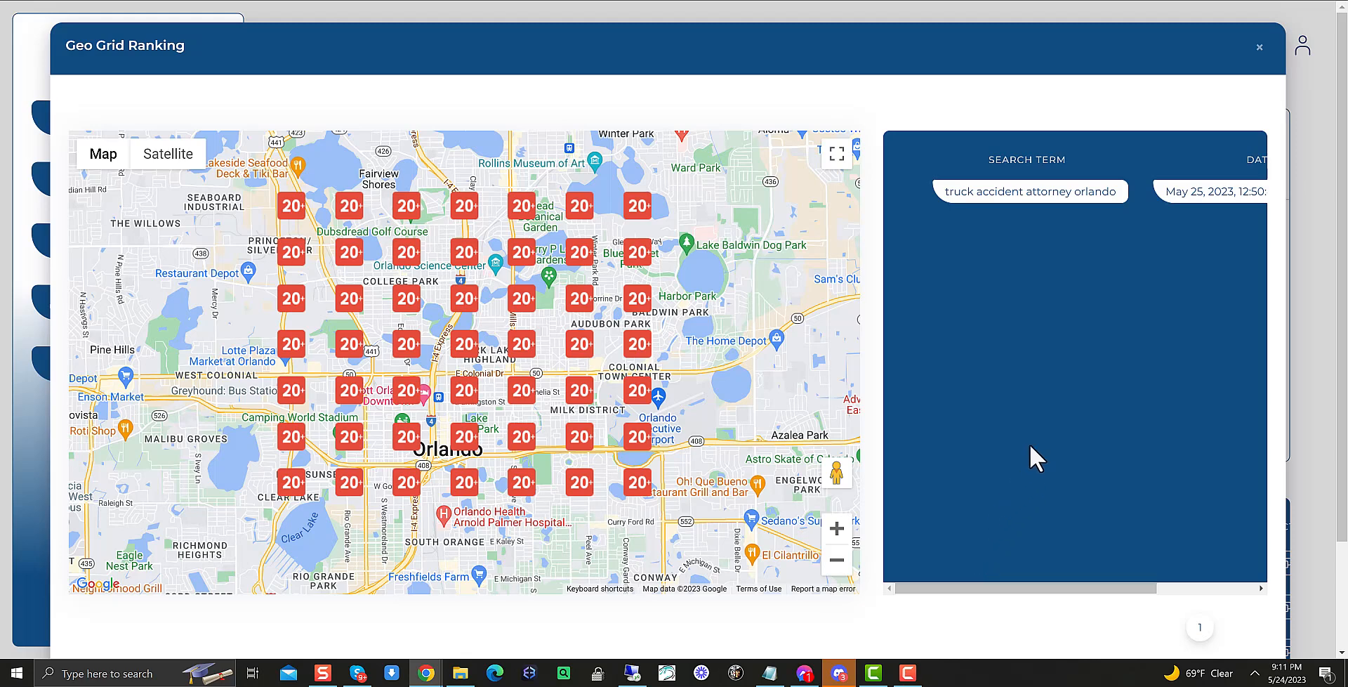